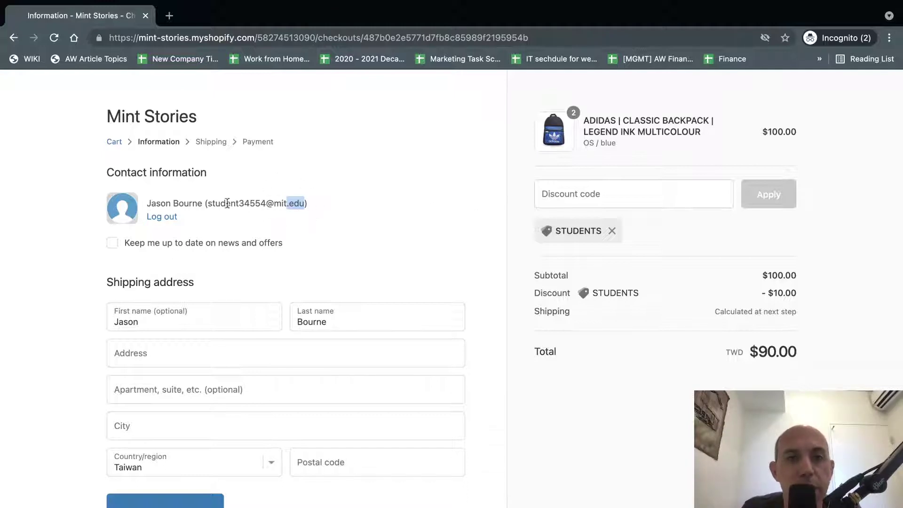
Highlight the customer's mit.edu e-mail domain at checkout, then go to the Shopify Apps window.
drag(221, 203, 305, 204)
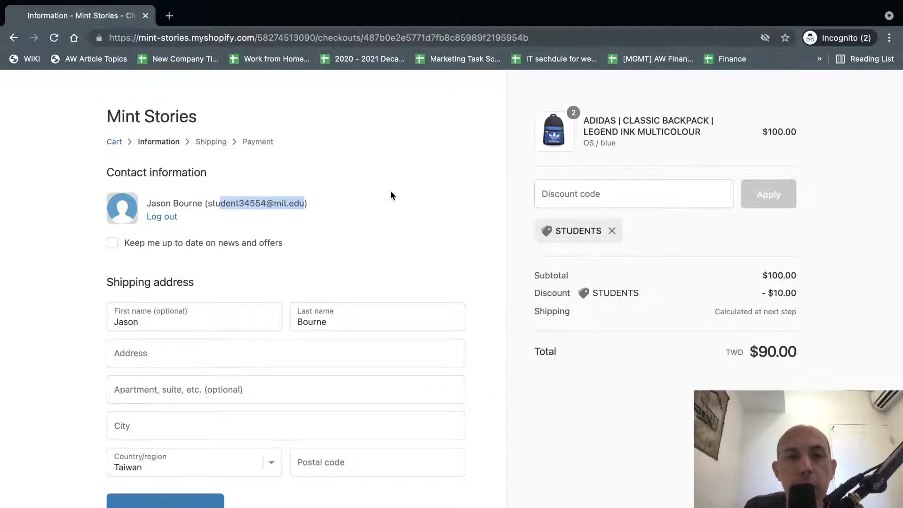
click(275, 199)
drag(255, 203, 304, 202)
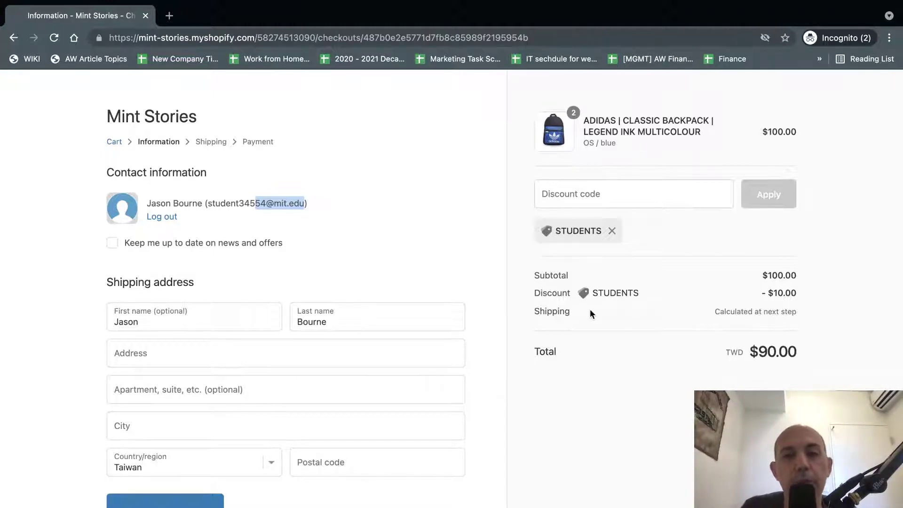
key(super+grave)
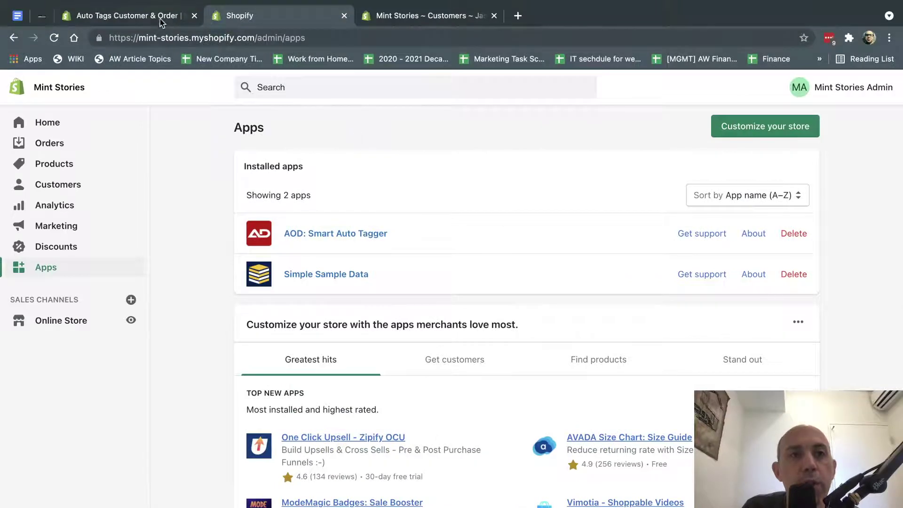
Check the Auto Tags Customer & Order App Store listing, then launch AOD: Smart Auto Tagger.
click(160, 17)
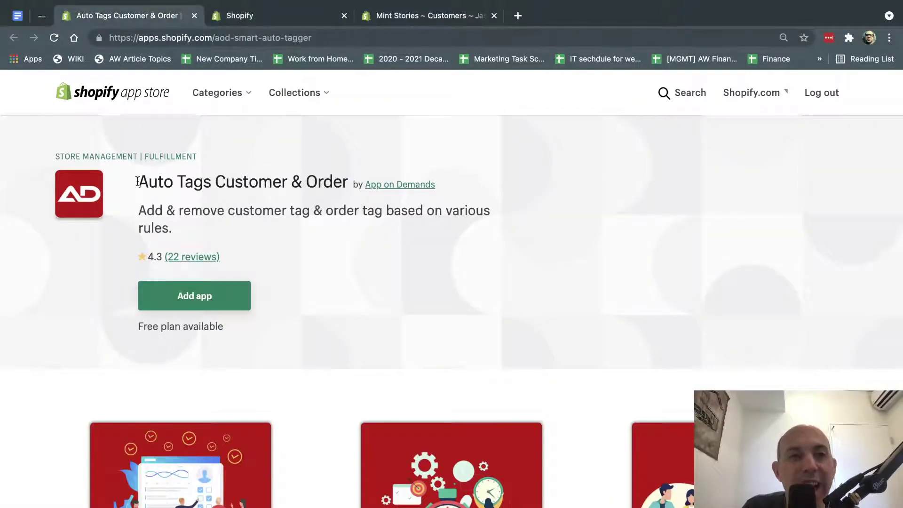
drag(138, 182, 342, 181)
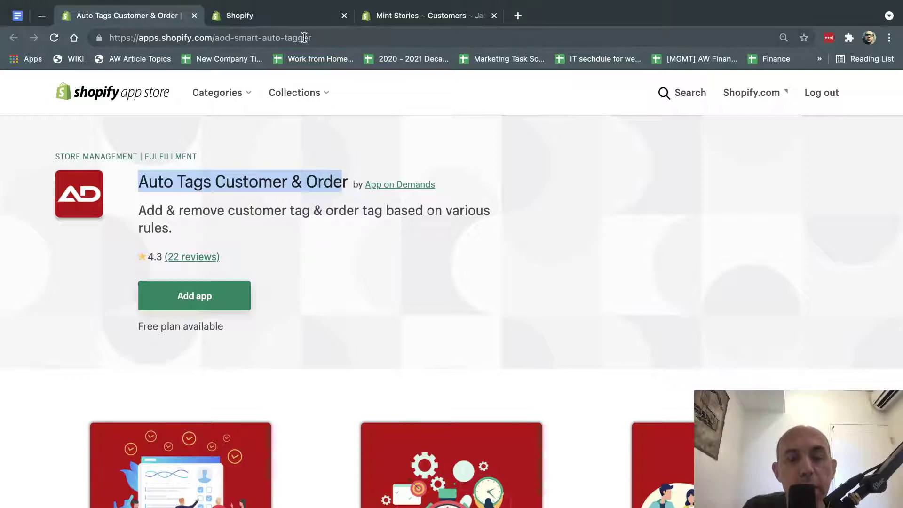
click(299, 18)
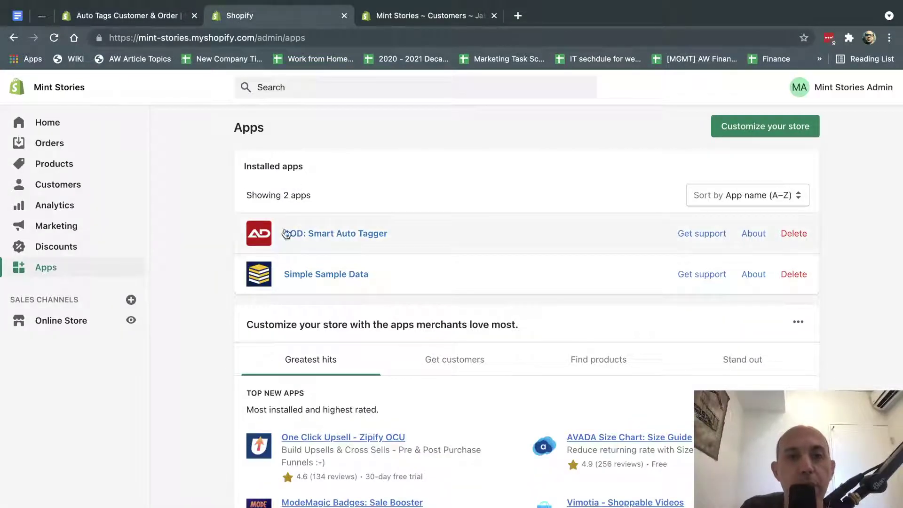
click(338, 233)
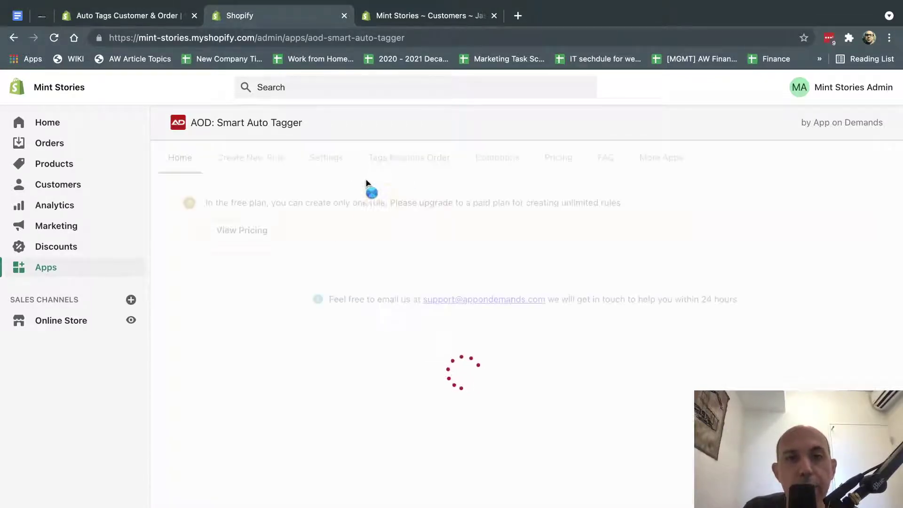
Save a 0-second tagging delay in Smart Auto Tagger settings and return to the rules list.
click(328, 157)
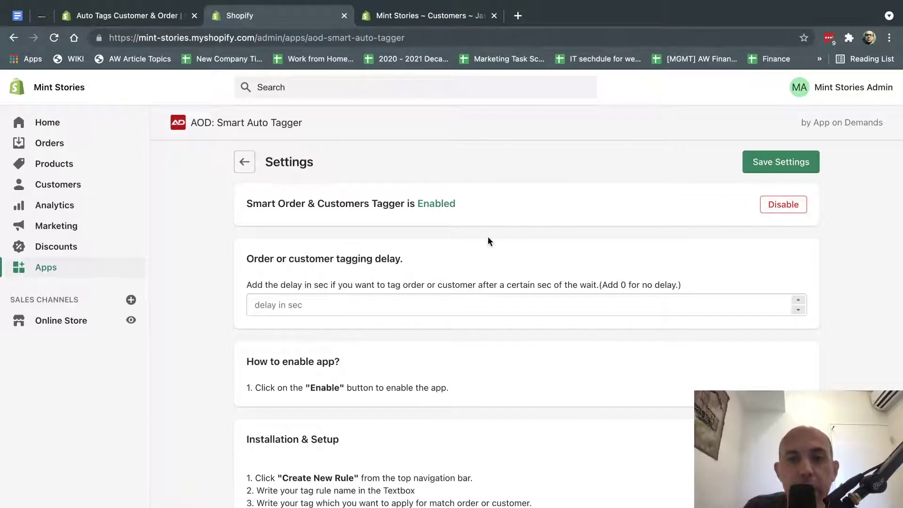
click(348, 310)
text(0)
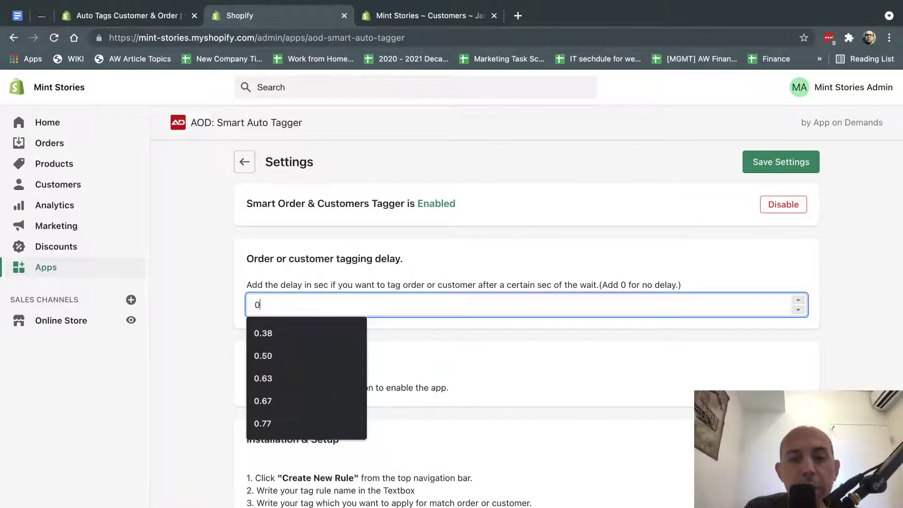
click(763, 164)
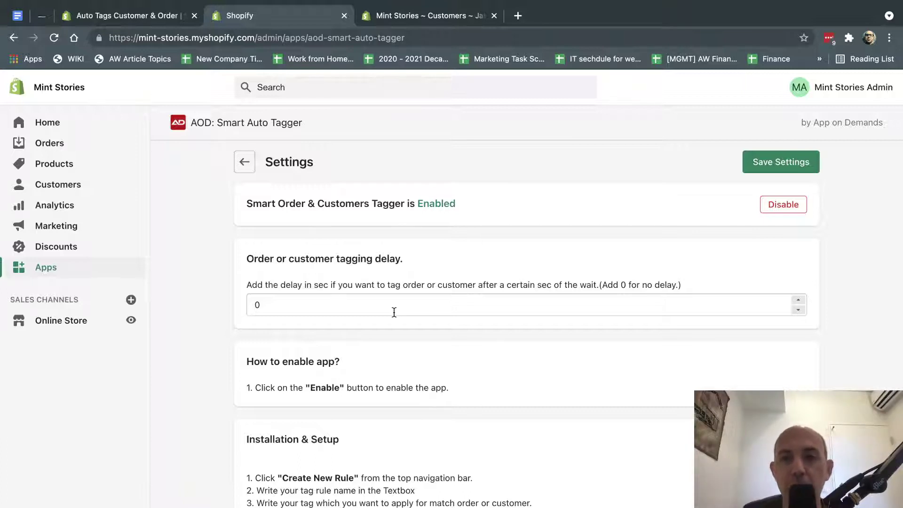
click(245, 163)
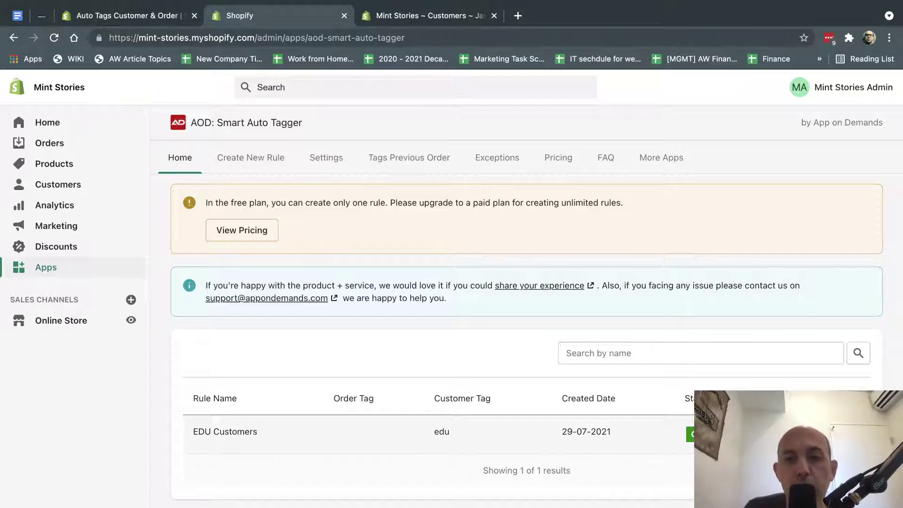
Open the EDU Customers rule and find its Tag by customer email condition.
click(799, 431)
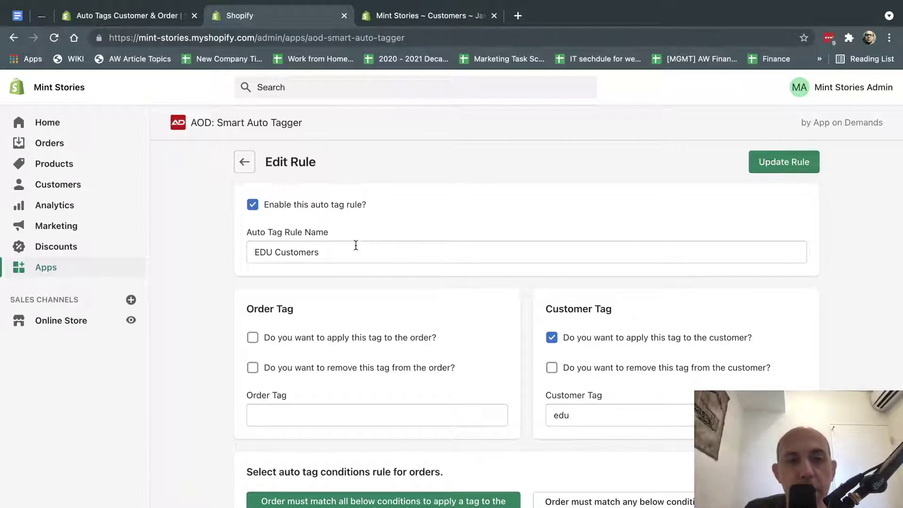
scroll(471, 287, down, 1)
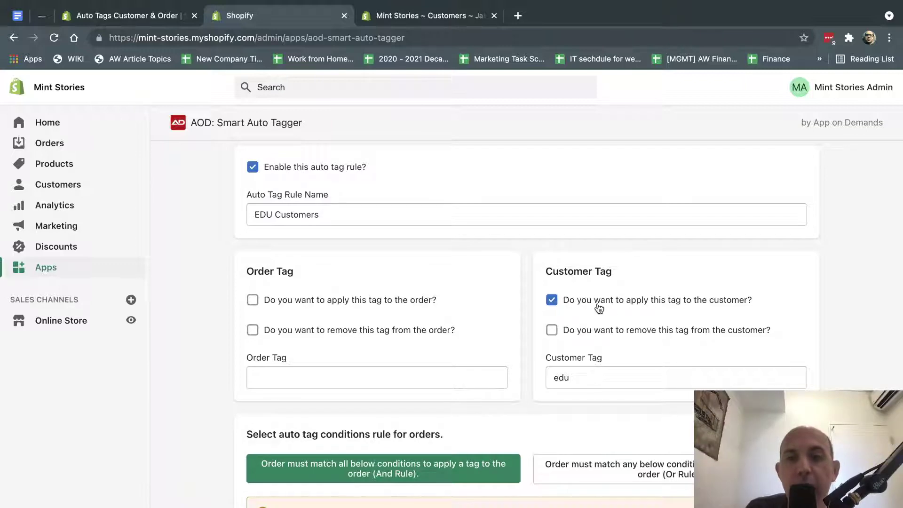
scroll(547, 403, down, 3)
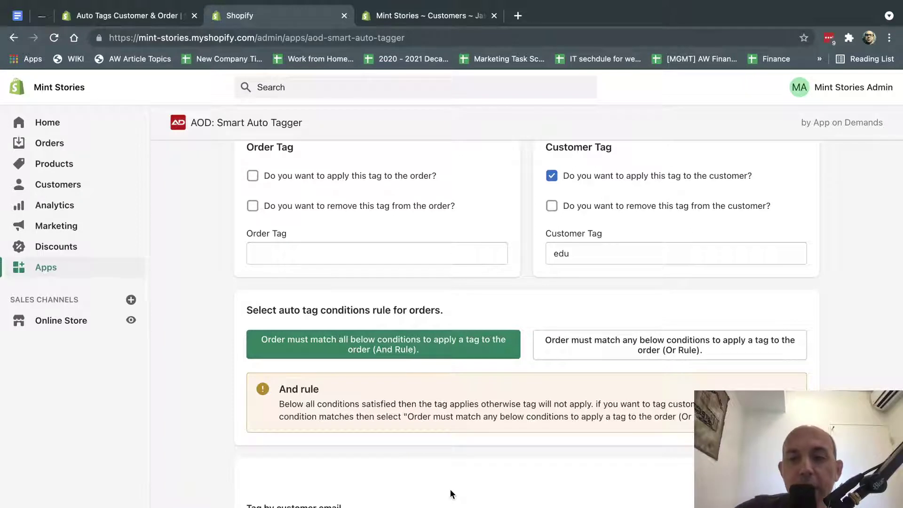
scroll(606, 403, up, 2)
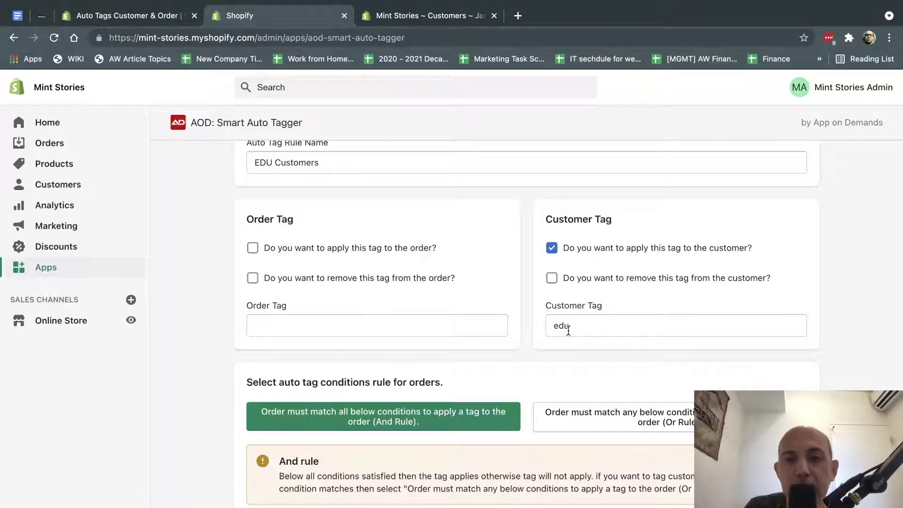
scroll(568, 329, down, 2)
scroll(570, 331, down, 2)
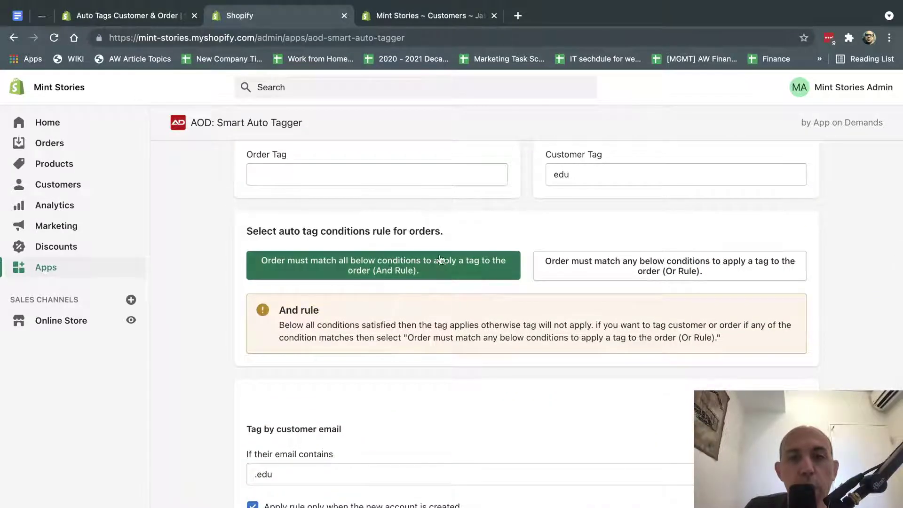
scroll(423, 276, down, 3)
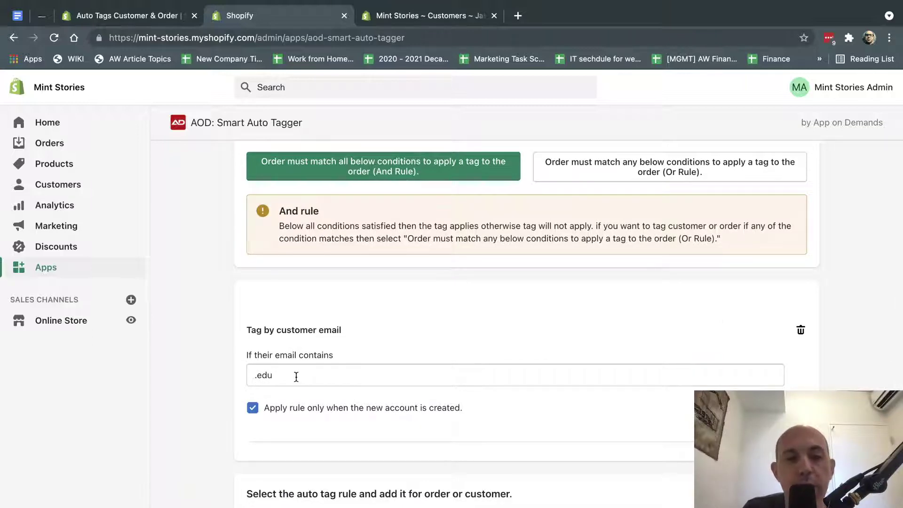
scroll(343, 379, down, 4)
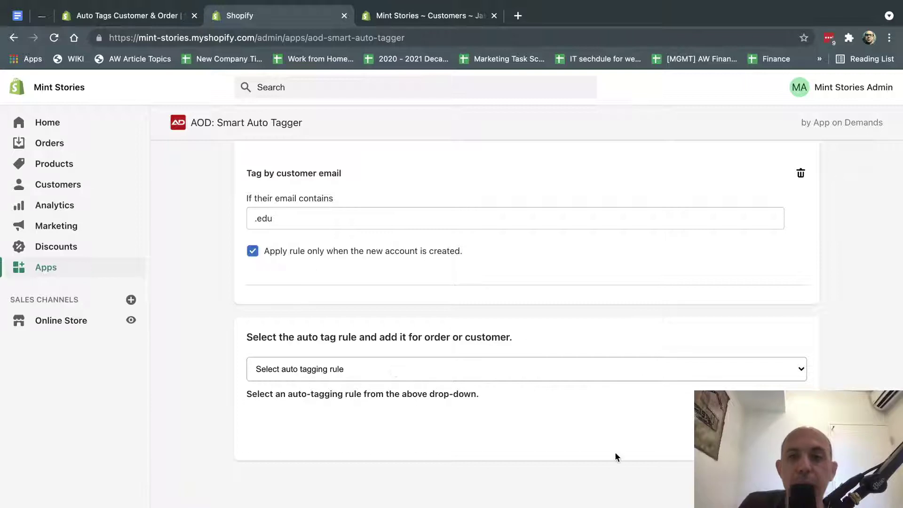
scroll(501, 405, up, 1)
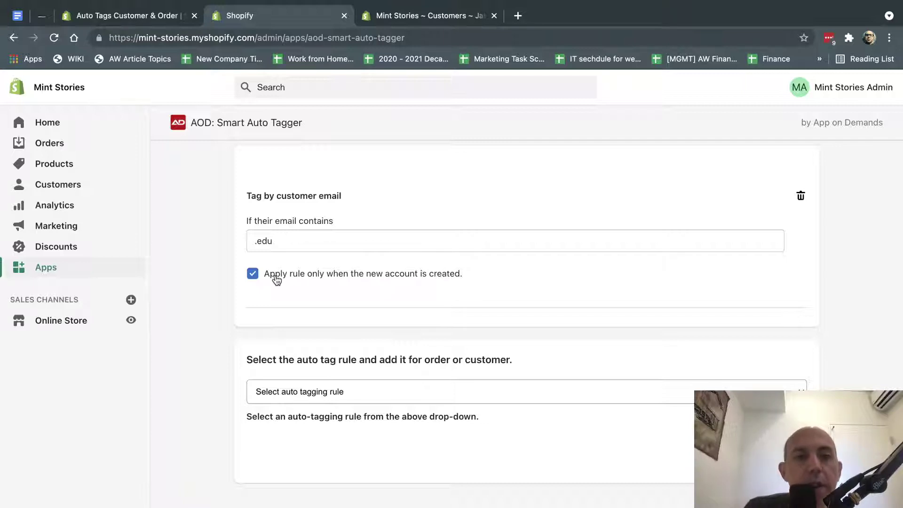
Uncheck 'Apply rule only when the new account is created' for the .edu email condition.
click(253, 275)
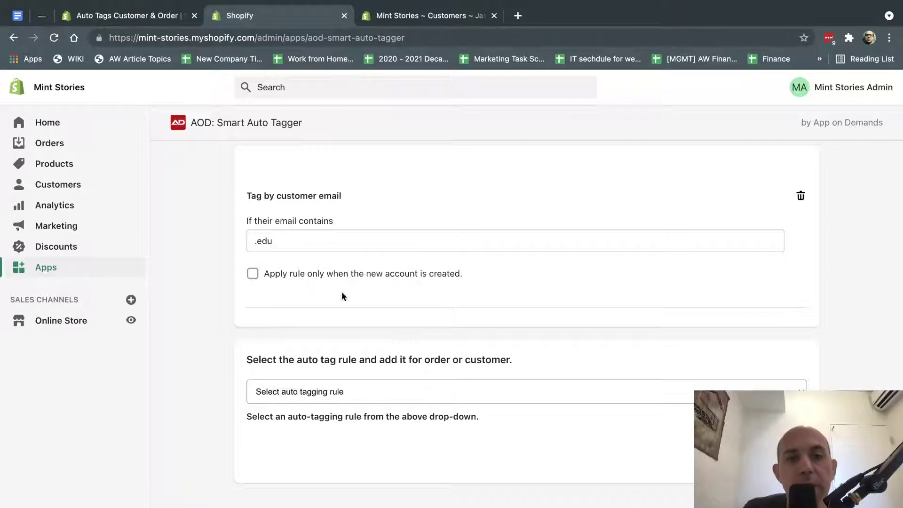
click(301, 275)
click(301, 275)
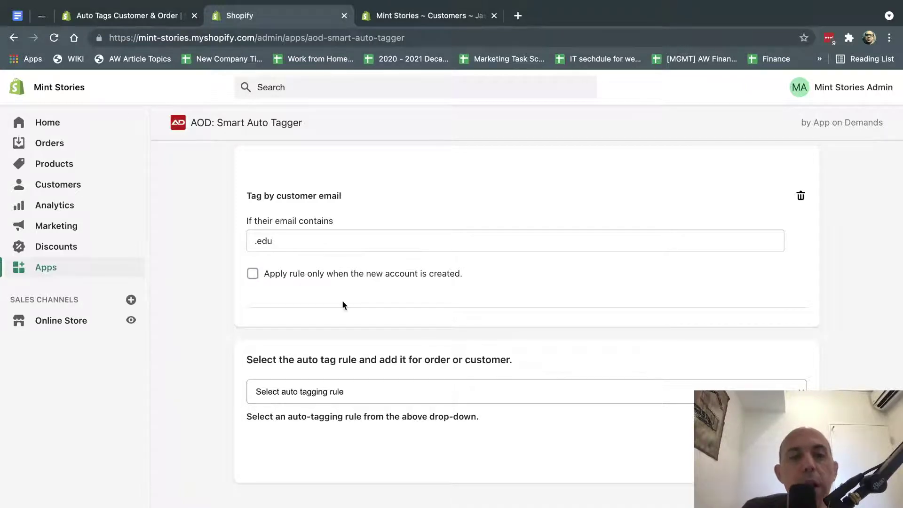
scroll(343, 301, up, 1)
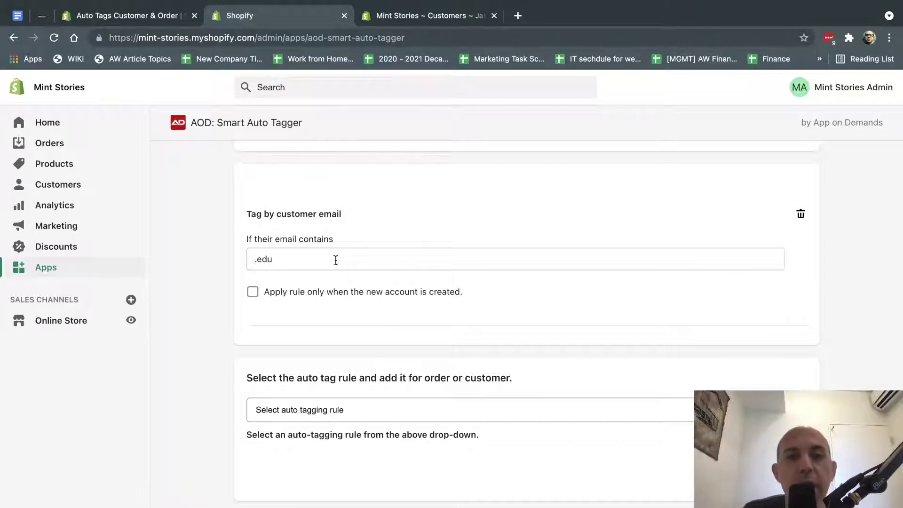
In the address bar, turn a sample mit.edu e-mail into a yahoo.com address containing .edu and highlight it.
click(359, 38)
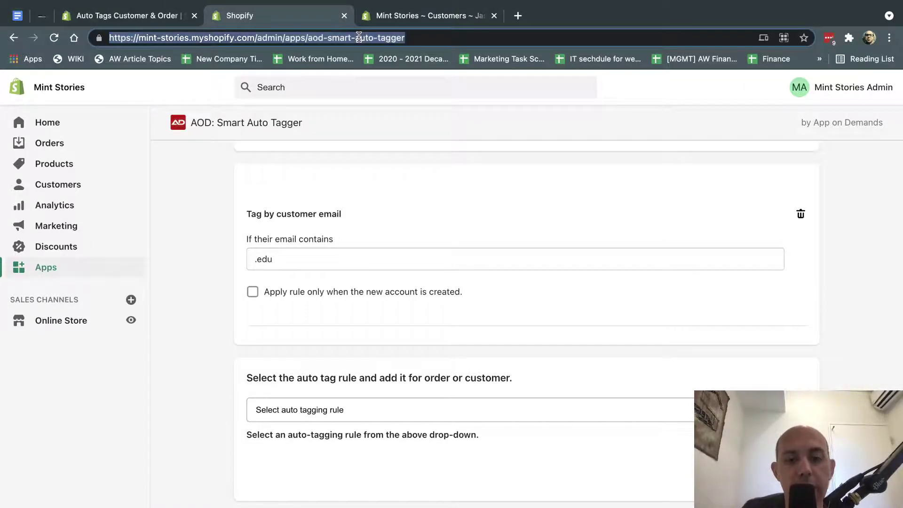
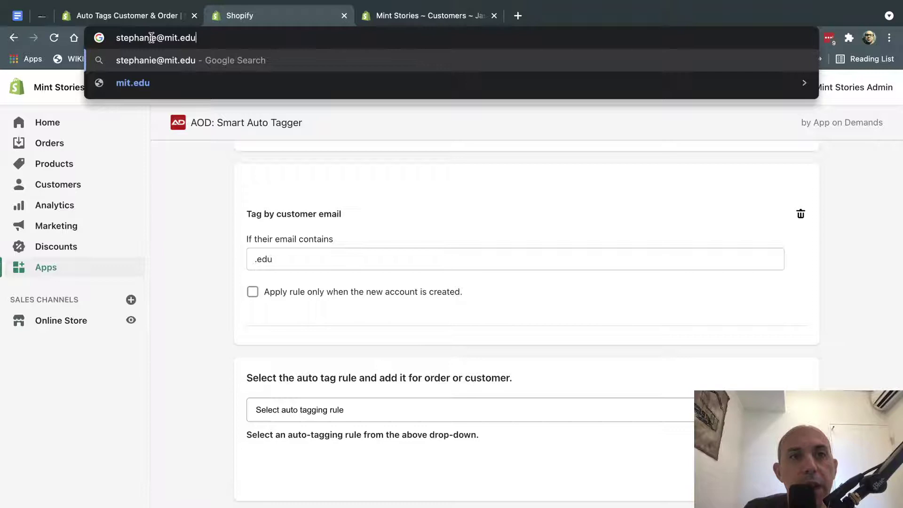
drag(155, 38, 228, 37)
key(BackSpace)
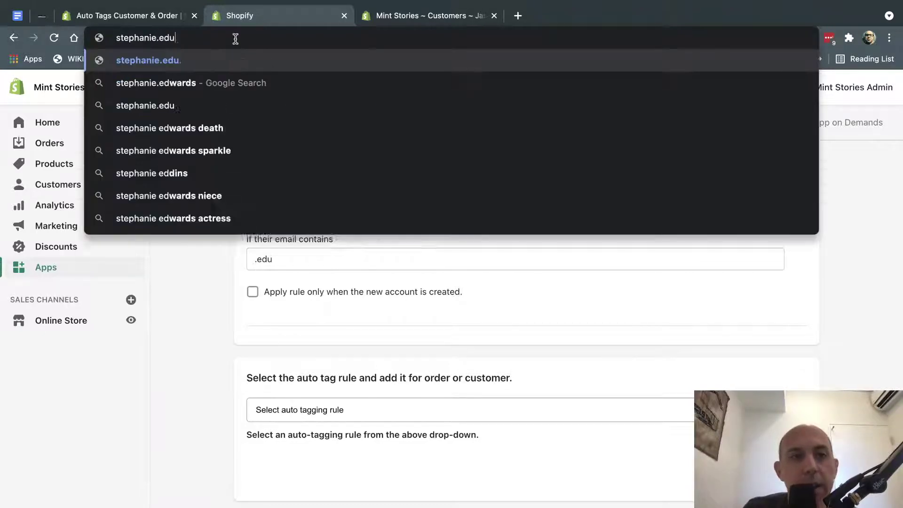
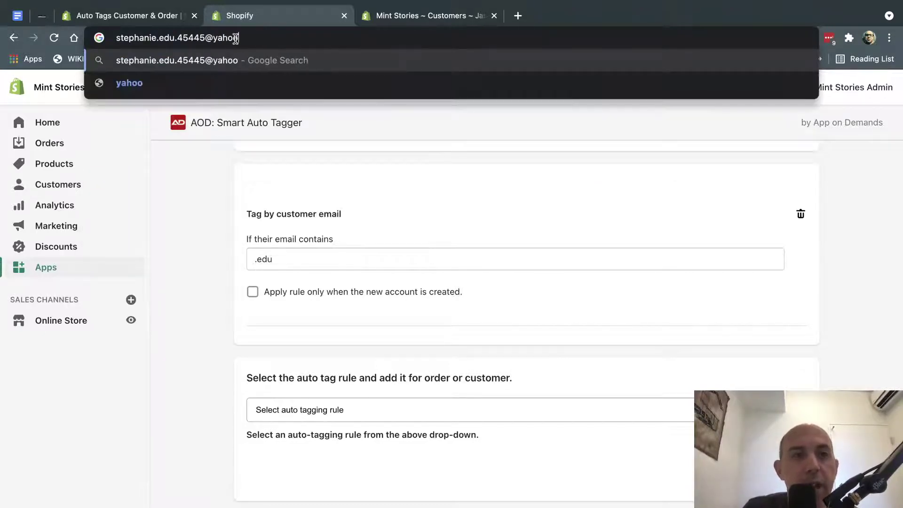
drag(151, 38, 177, 38)
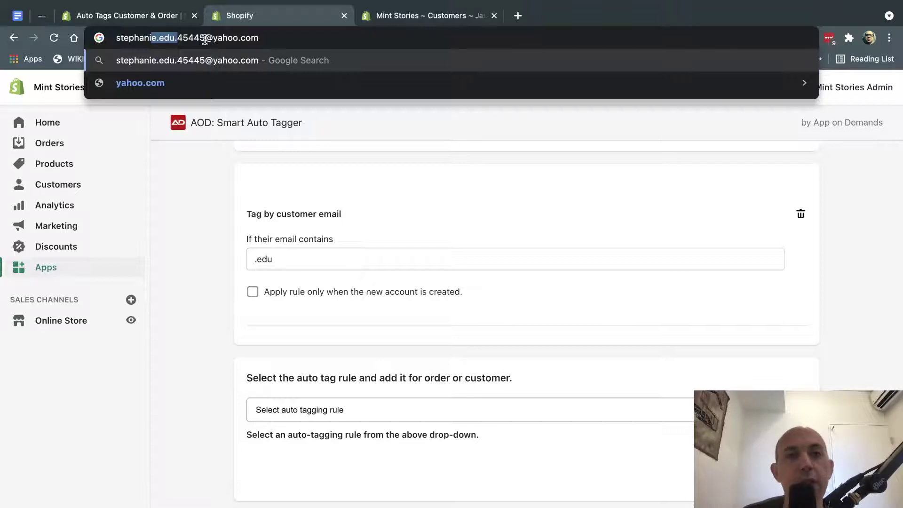
click(177, 252)
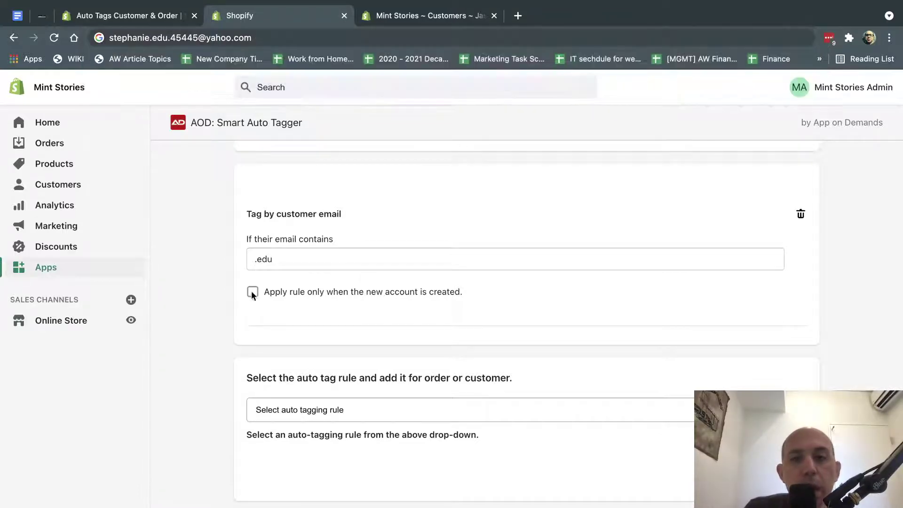
Open the new .edu customer from Customers and confirm the Tags card shows edu.
scroll(526, 331, up, 2)
scroll(601, 377, up, 6)
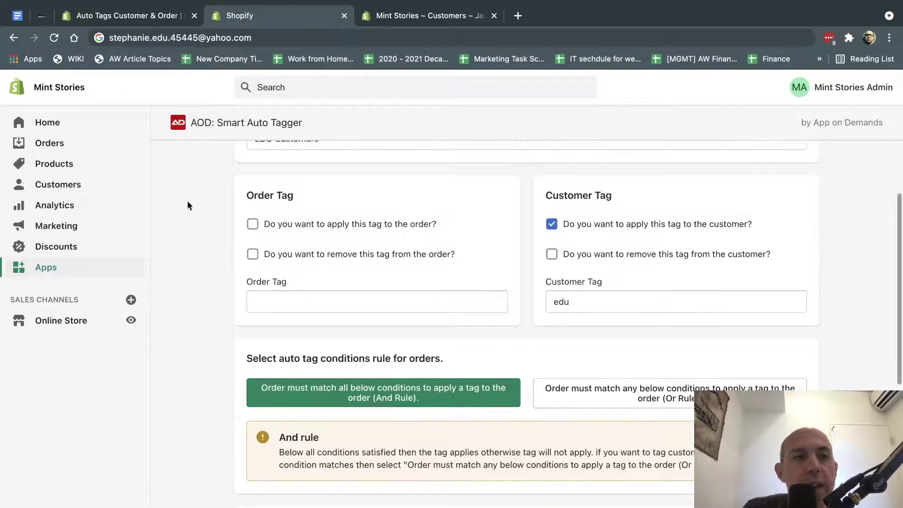
click(79, 193)
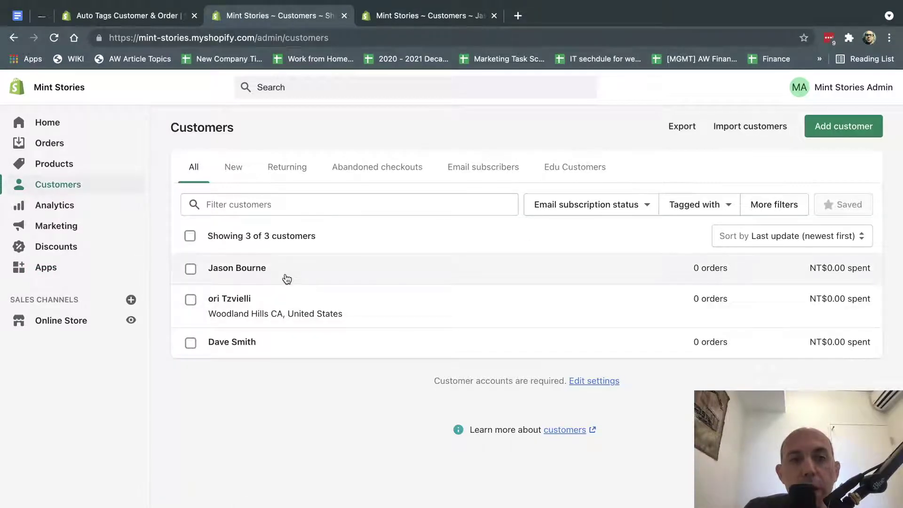
click(285, 275)
scroll(685, 331, down, 4)
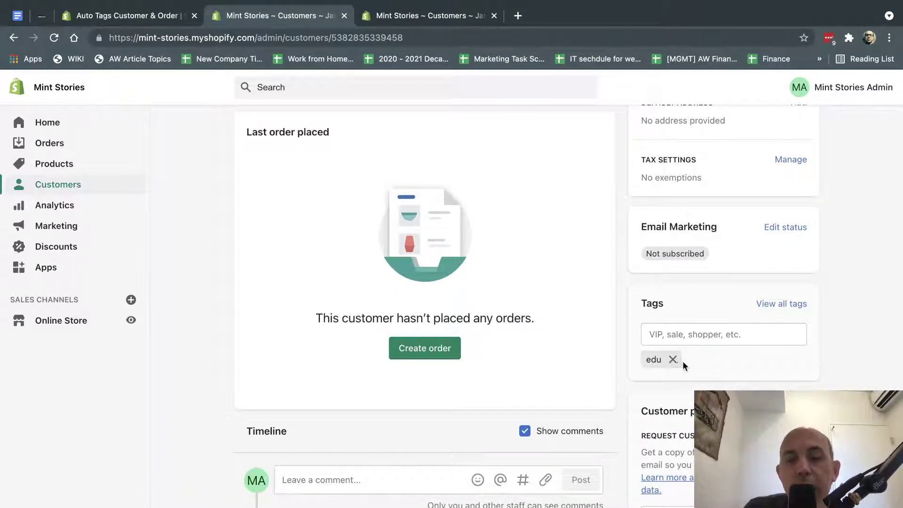
scroll(683, 361, up, 1)
scroll(682, 366, up, 3)
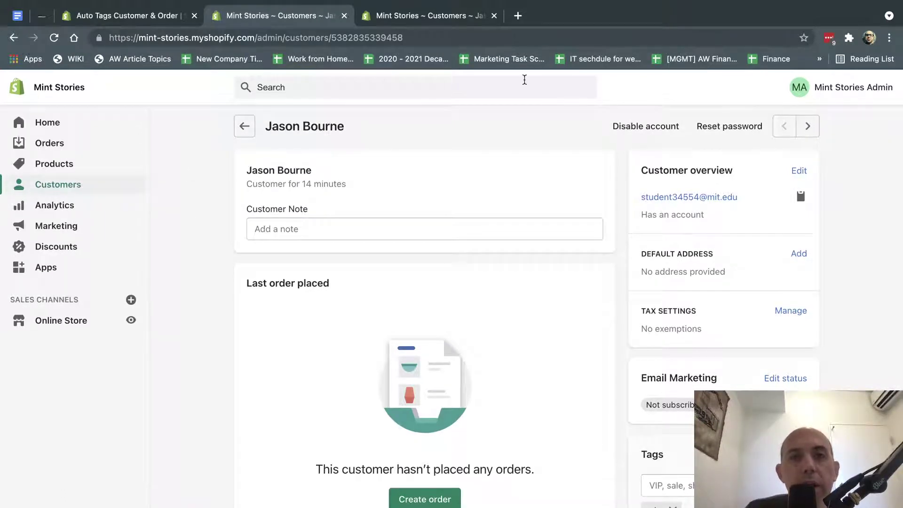
click(889, 37)
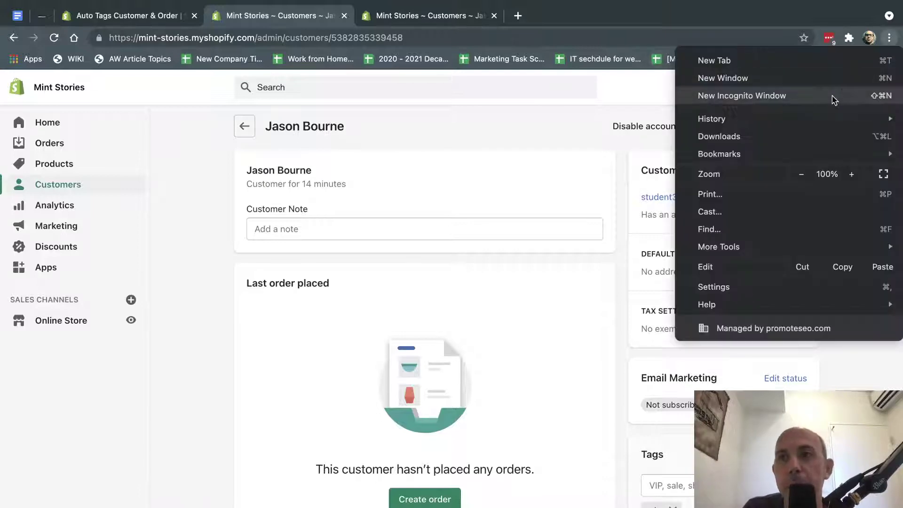
click(742, 96)
text(mints-t)
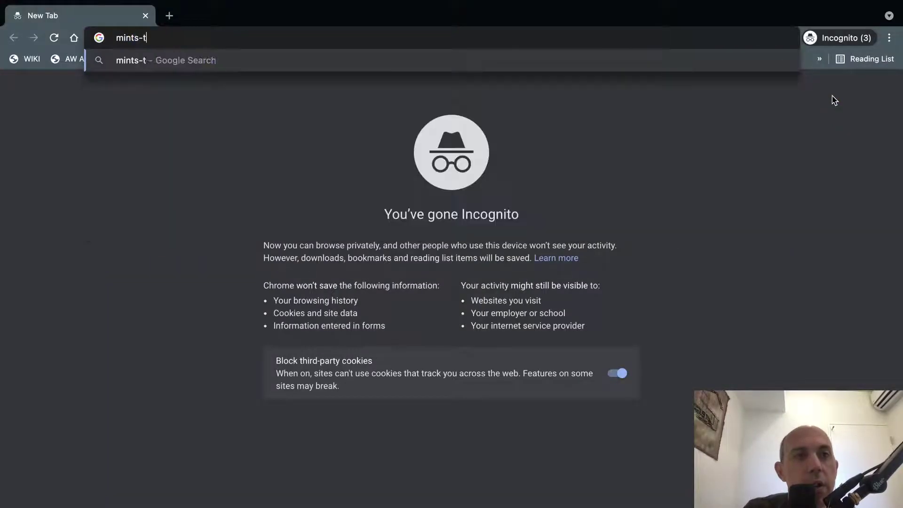
key(BackSpace)
key(BackSpace)
key(BackSpace)
text(-st)
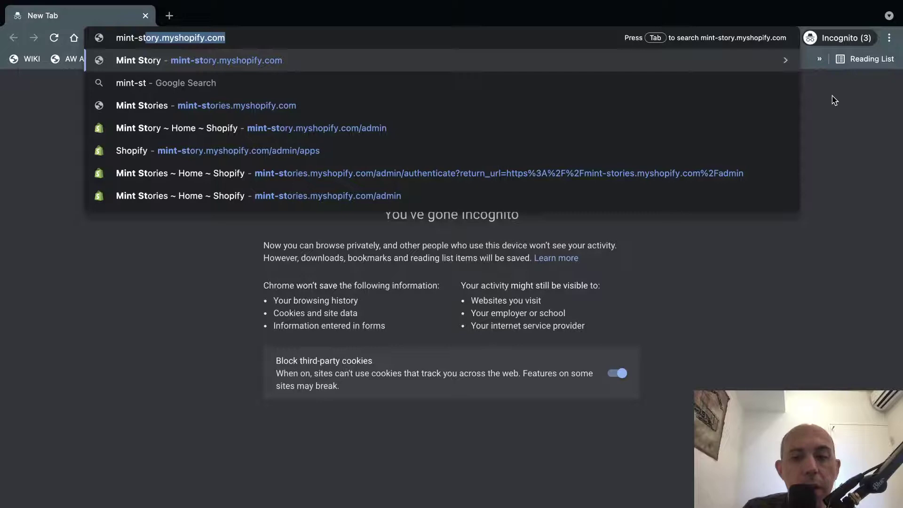
text(ories)
key(Return)
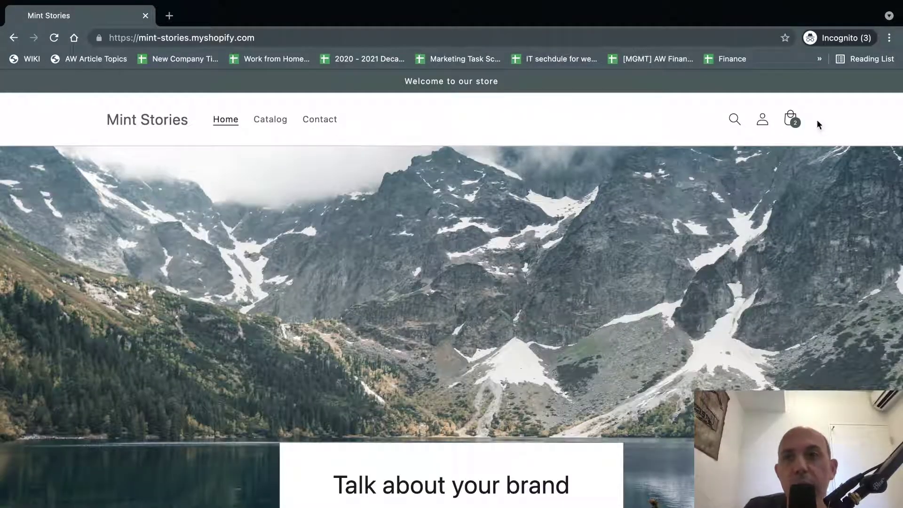
key(super+grave)
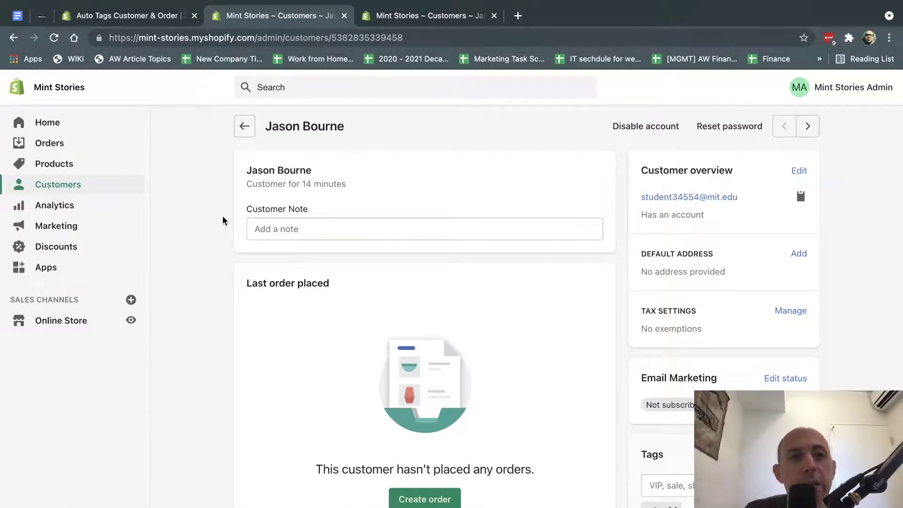
Open the students discount code and review its 10% off and Edu Customers eligibility.
click(70, 247)
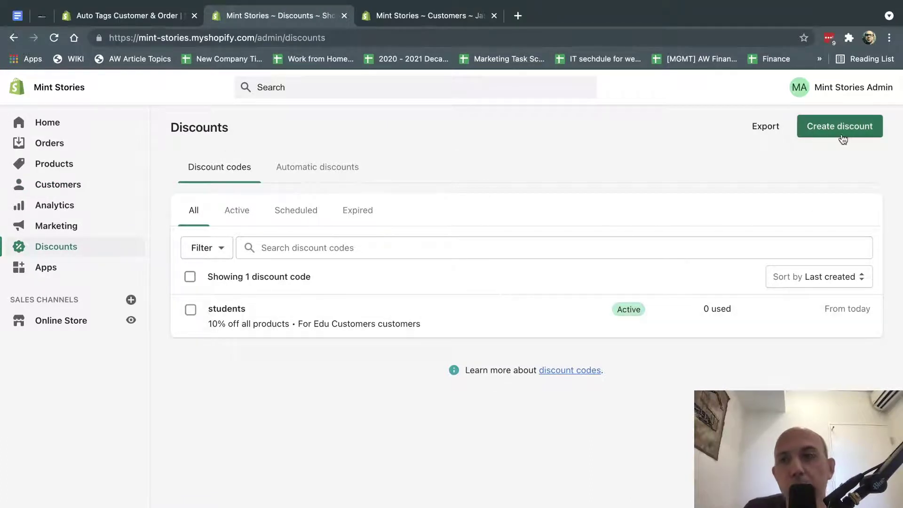
click(421, 309)
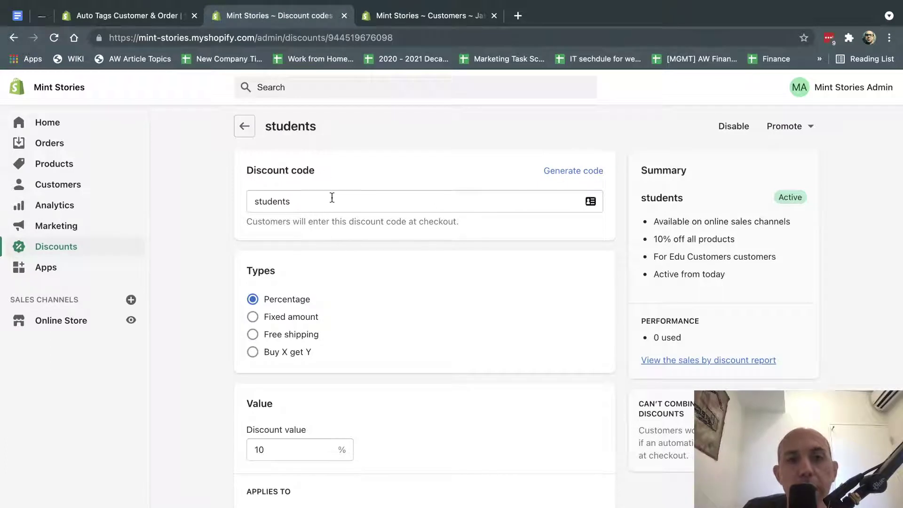
double_click(303, 204)
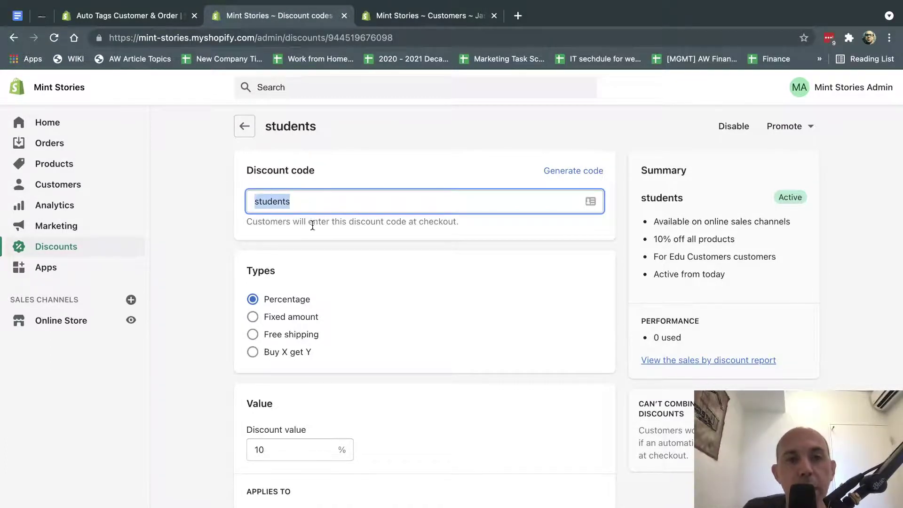
scroll(313, 225, down, 2)
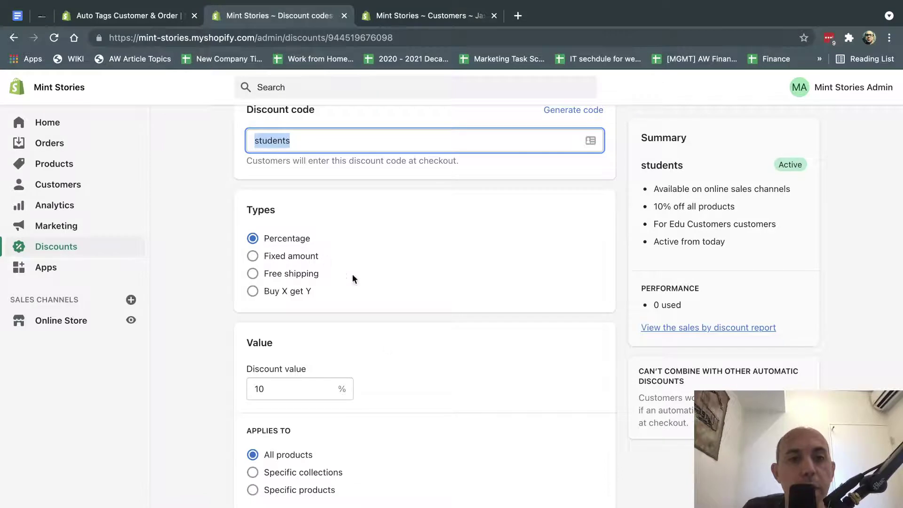
scroll(388, 407, down, 5)
scroll(297, 343, down, 2)
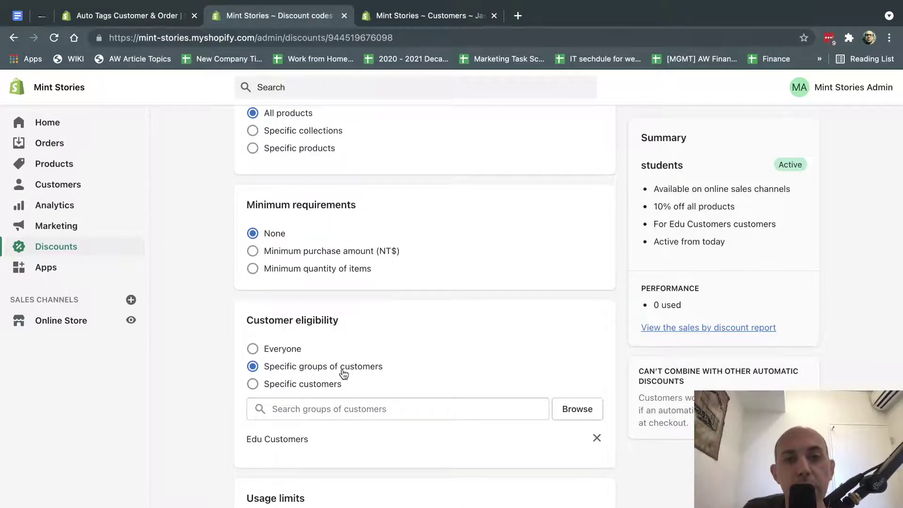
In a new Customers tab, filter the customer list to those tagged edu.
right_click(87, 188)
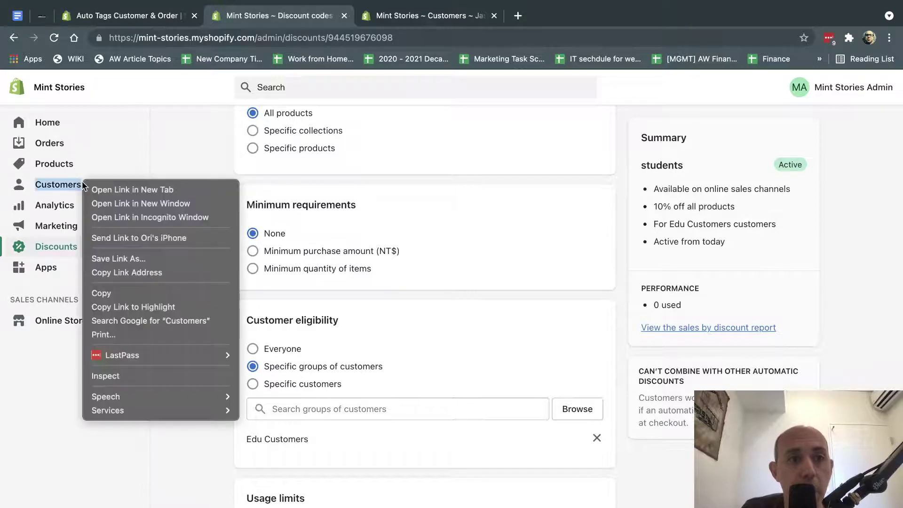
click(100, 189)
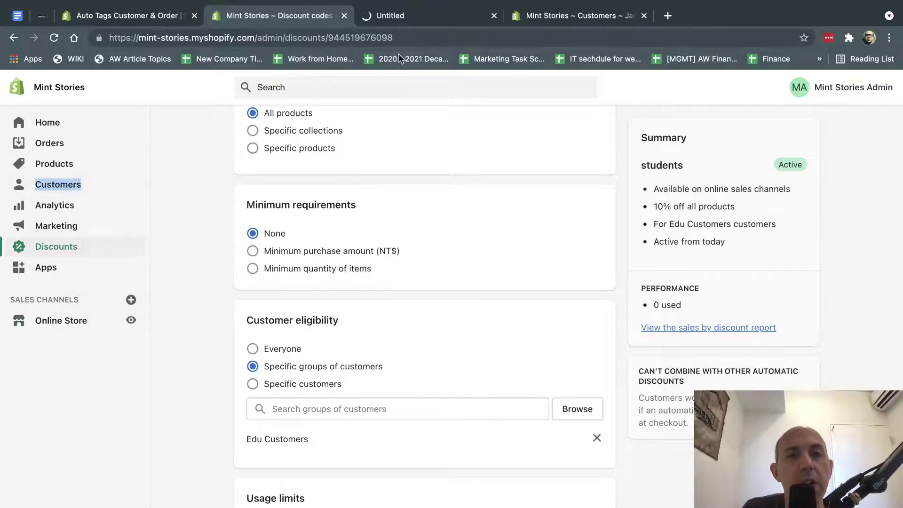
click(430, 17)
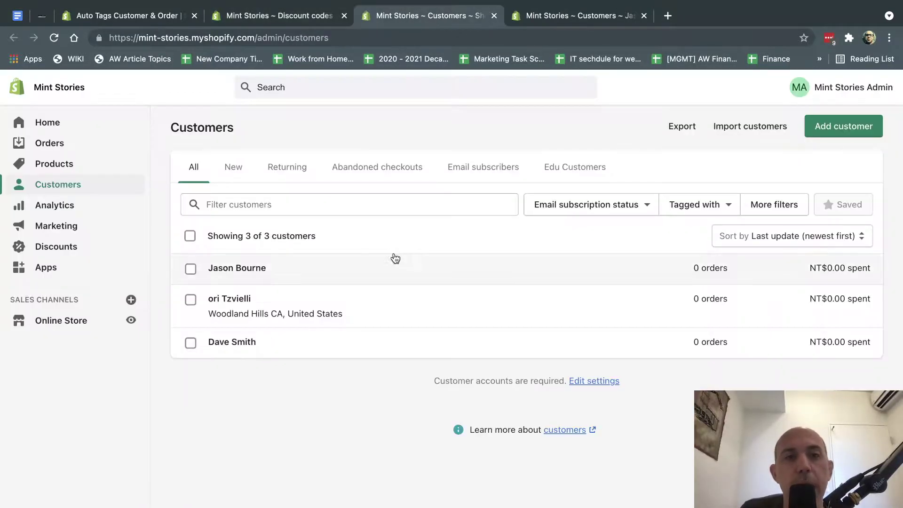
click(765, 205)
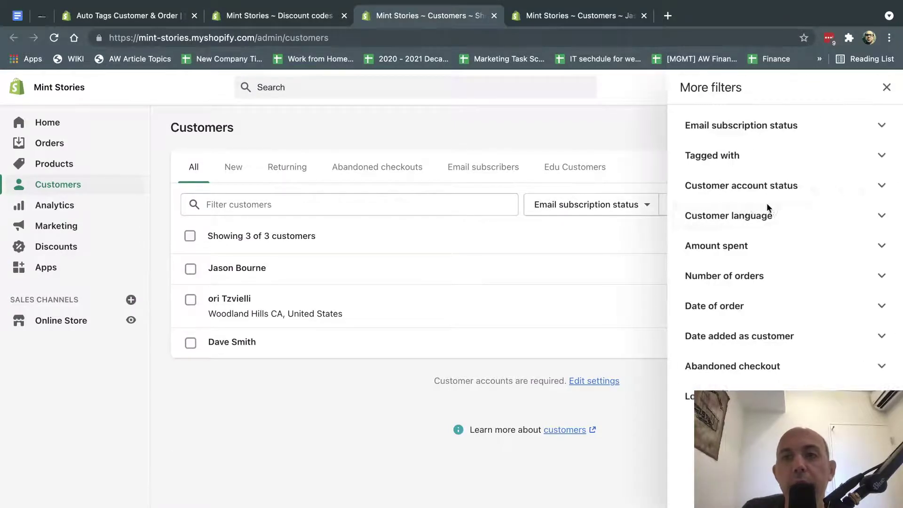
click(745, 158)
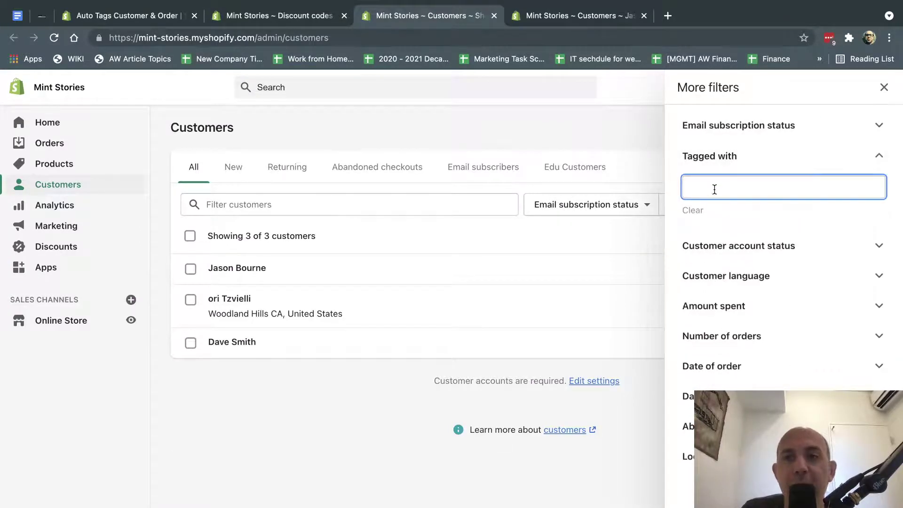
text(edu)
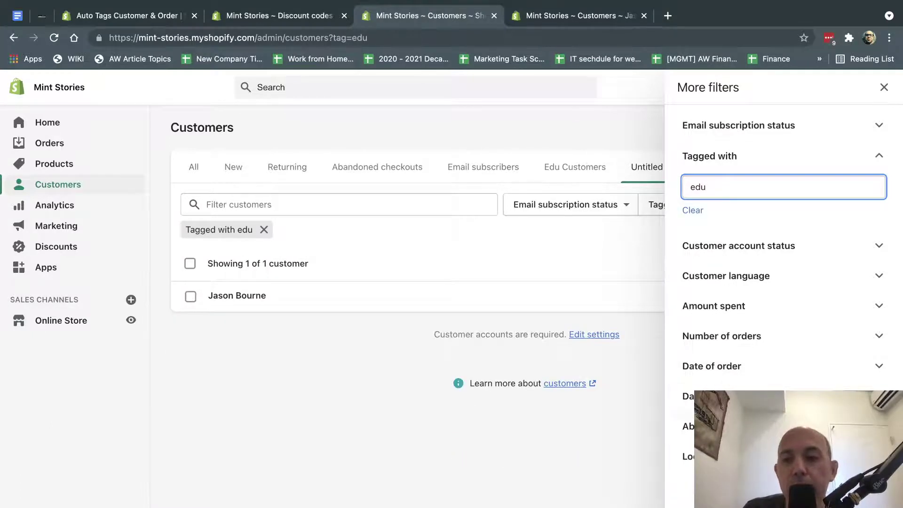
key(Escape)
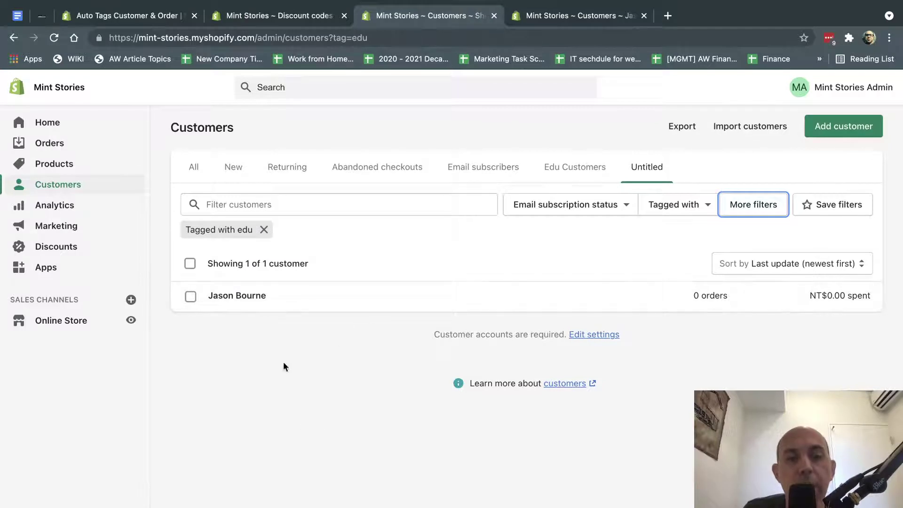
Save the edu filter as EDU Customers1, since 'EDU Customers' was already taken.
click(844, 207)
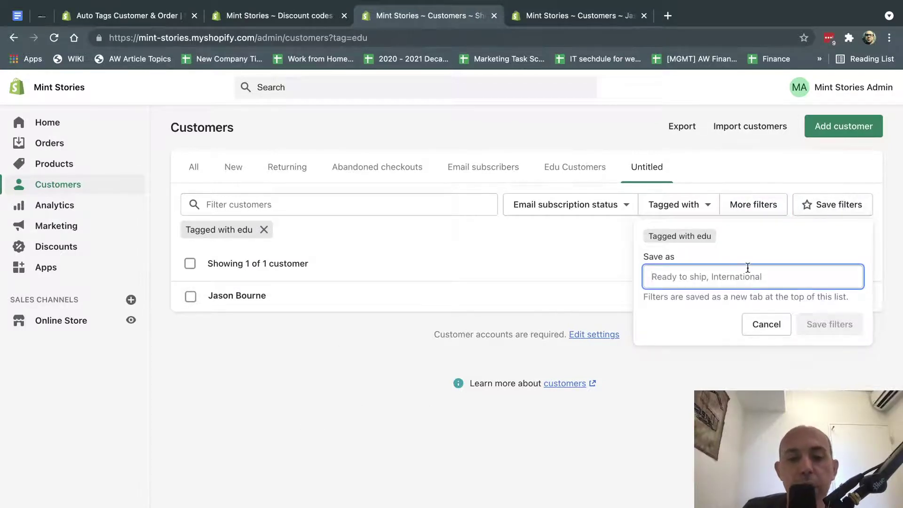
text(EDU)
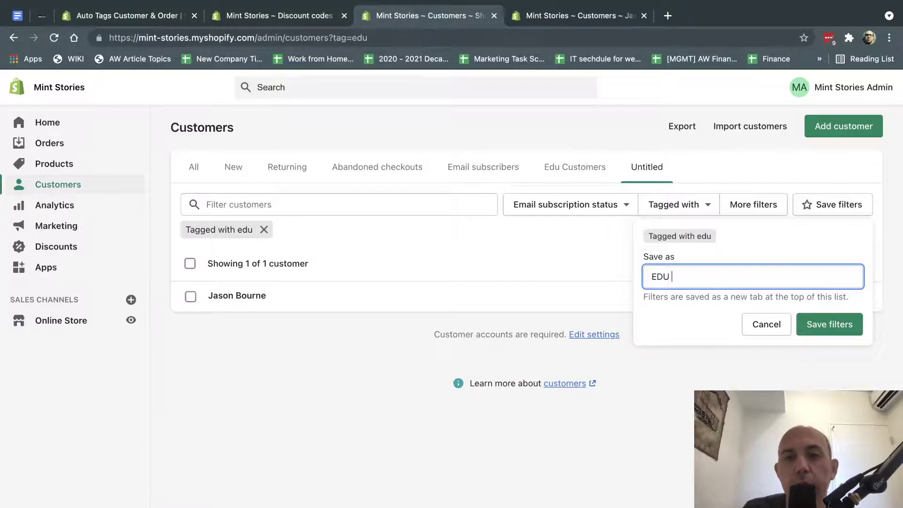
text( Customers)
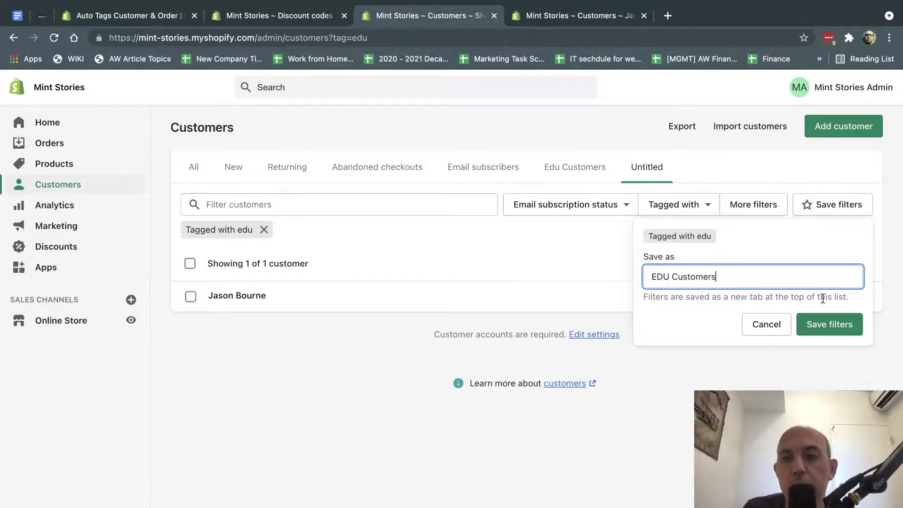
click(828, 325)
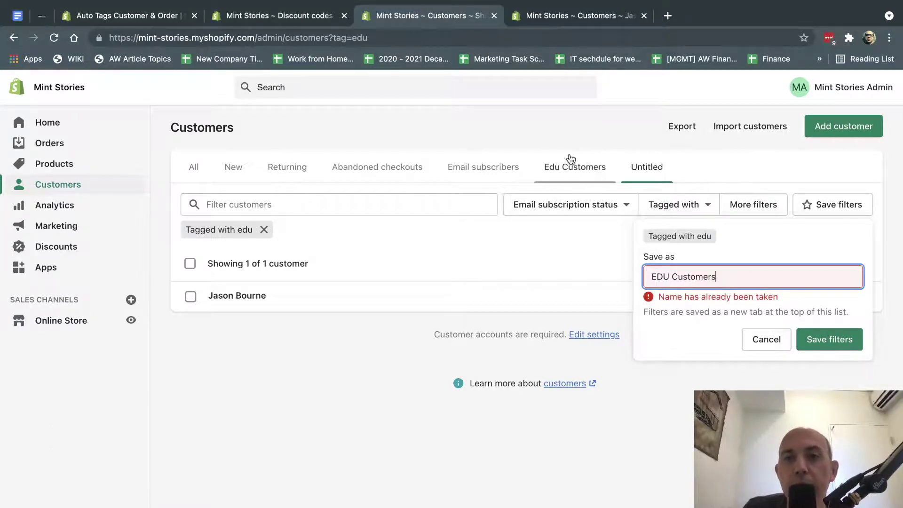
text(1)
click(829, 327)
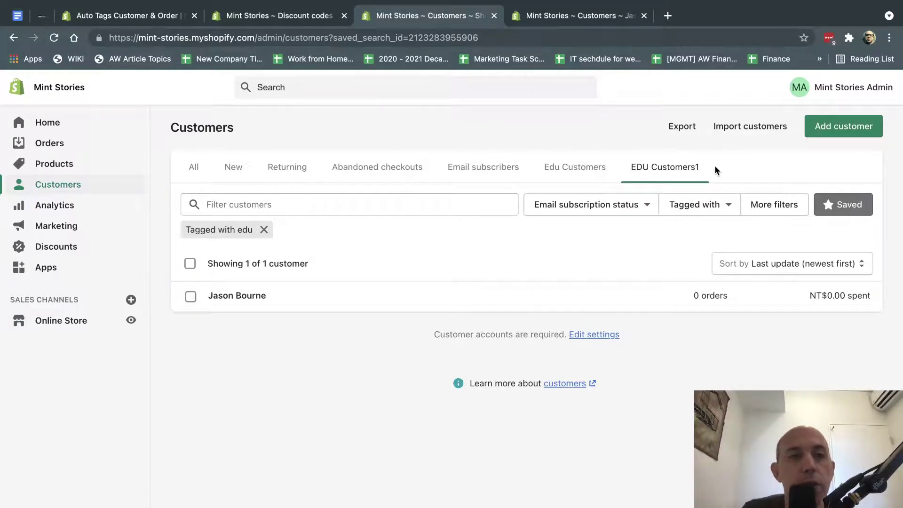
On the students discount, browse the customer groups and close without changes.
click(306, 15)
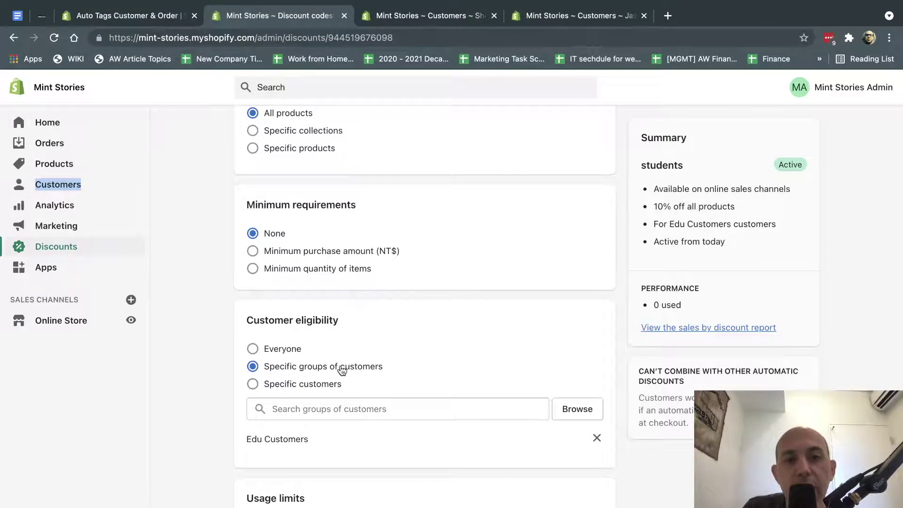
click(358, 410)
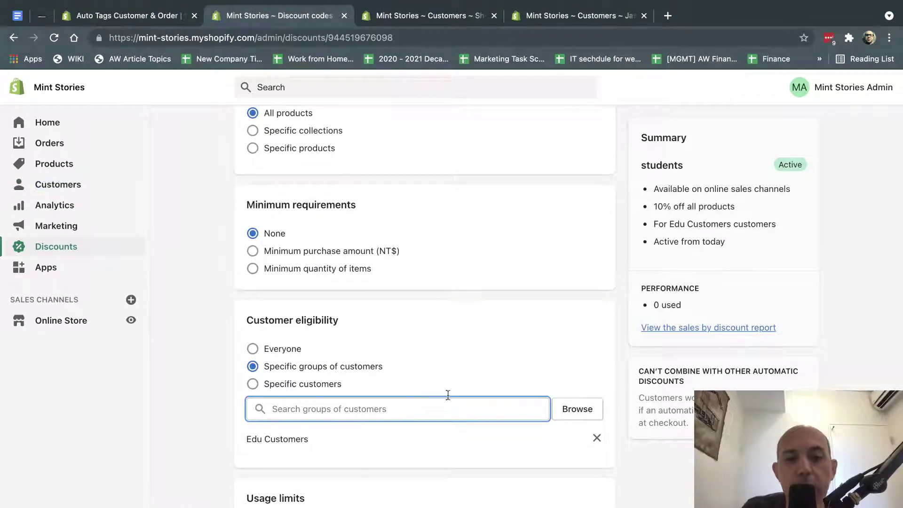
click(577, 408)
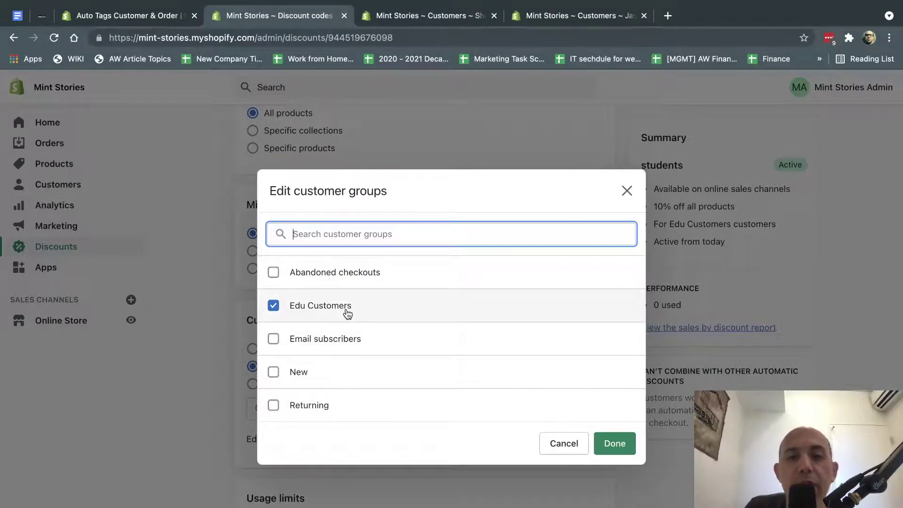
click(558, 446)
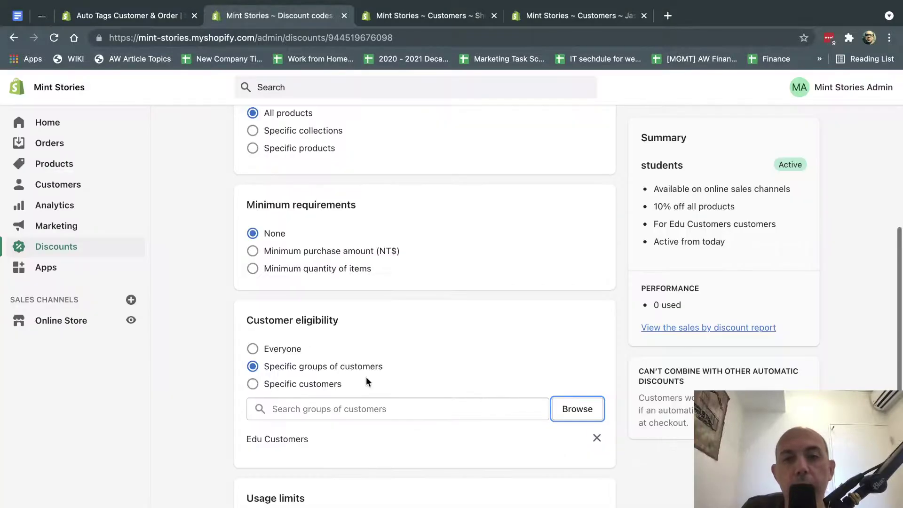
scroll(336, 445, down, 6)
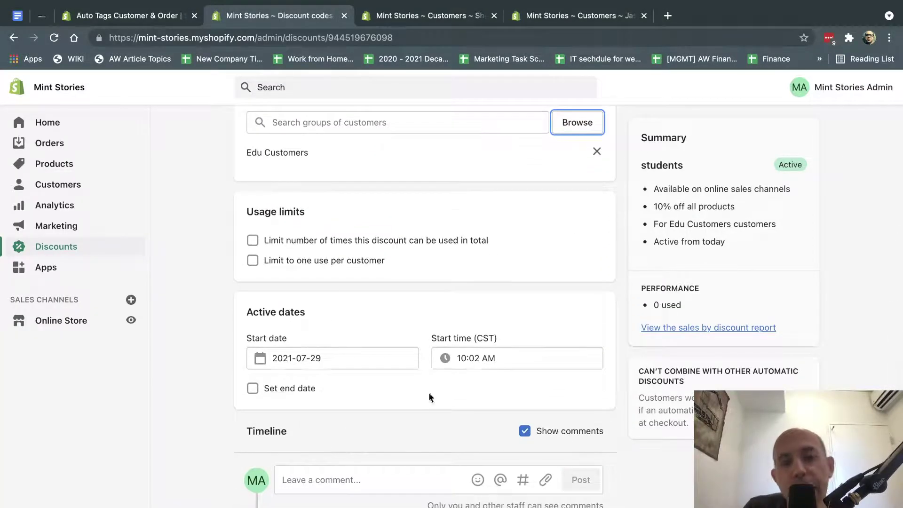
scroll(448, 403, up, 7)
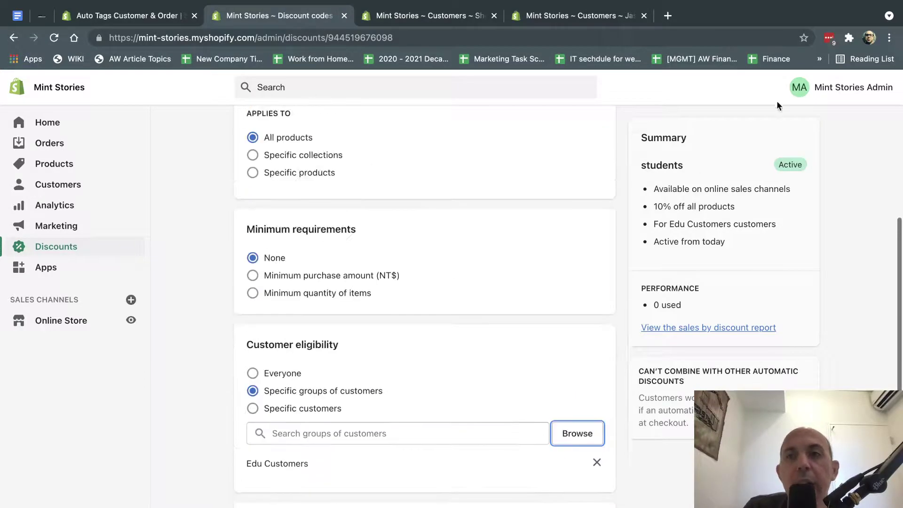
scroll(553, 302, up, 2)
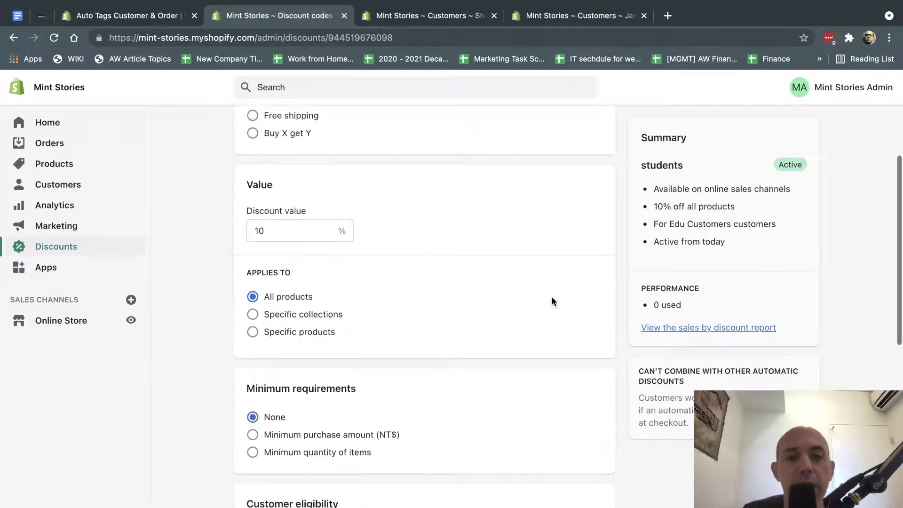
scroll(553, 301, down, 6)
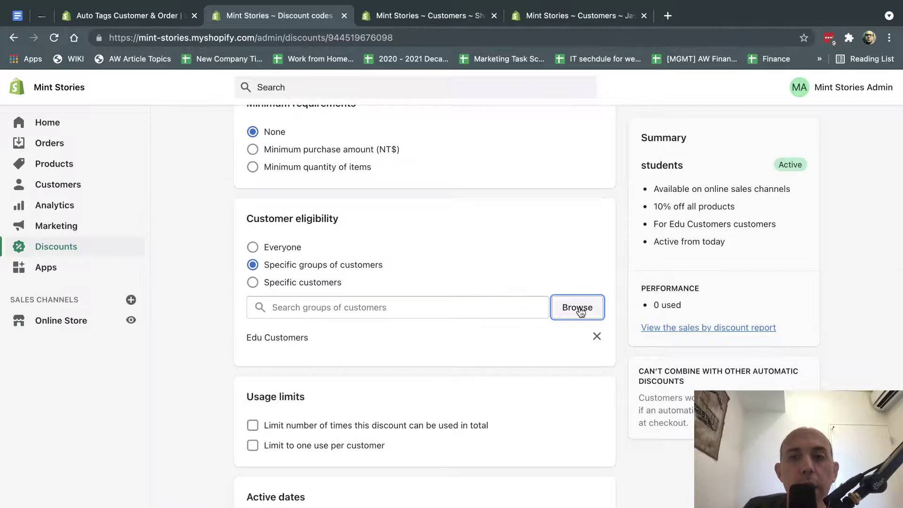
Try swapping to EDU Customers1, discard to keep Edu Customers, then go to the private storefront.
click(576, 309)
click(563, 442)
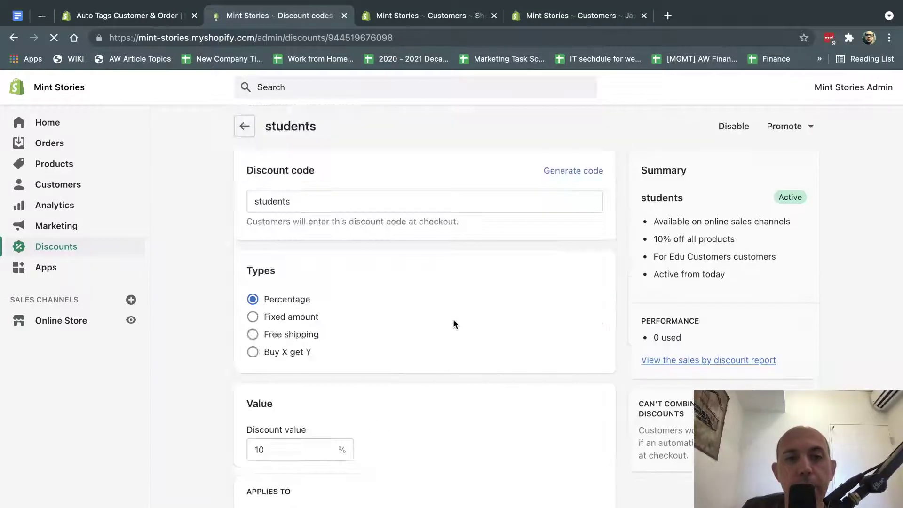
click(559, 320)
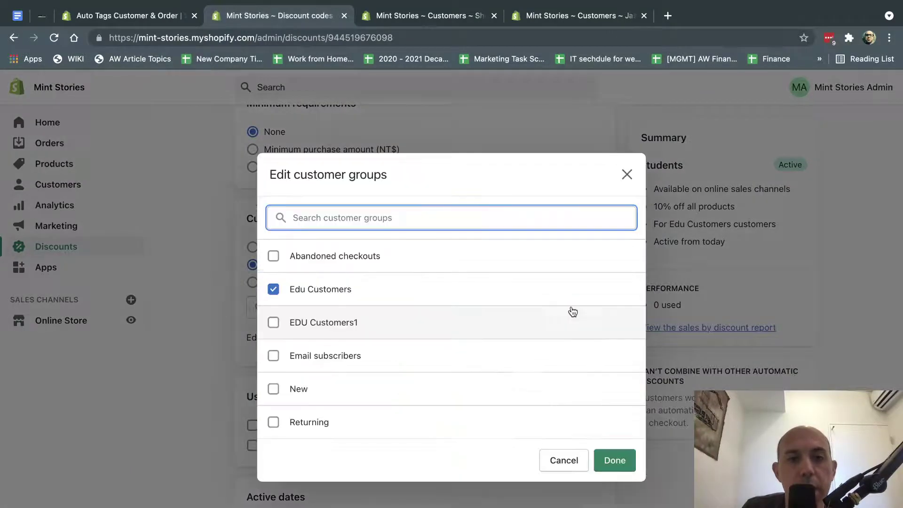
click(330, 326)
click(273, 291)
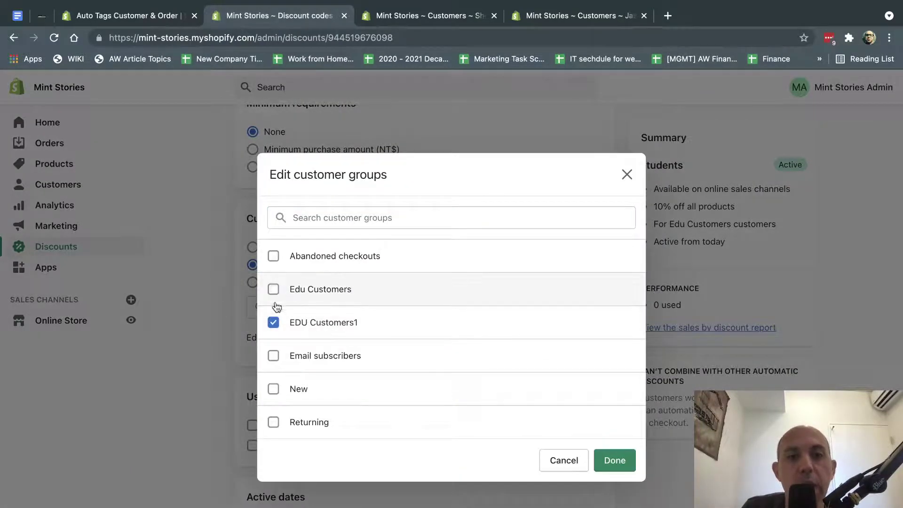
click(273, 320)
click(560, 461)
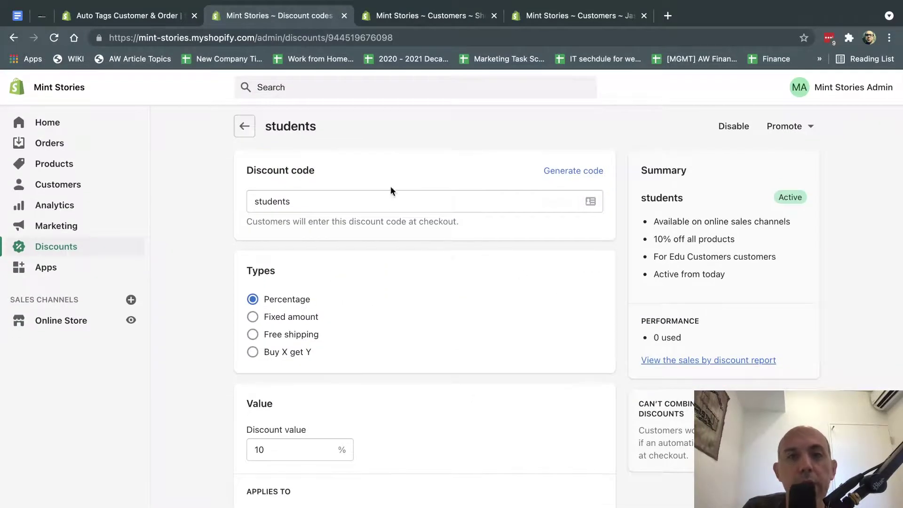
double_click(366, 200)
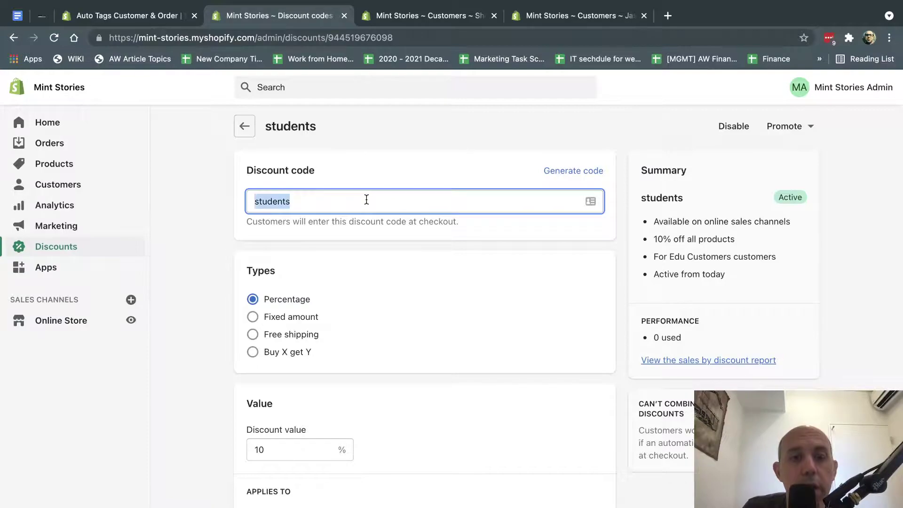
key(ctrl+Right)
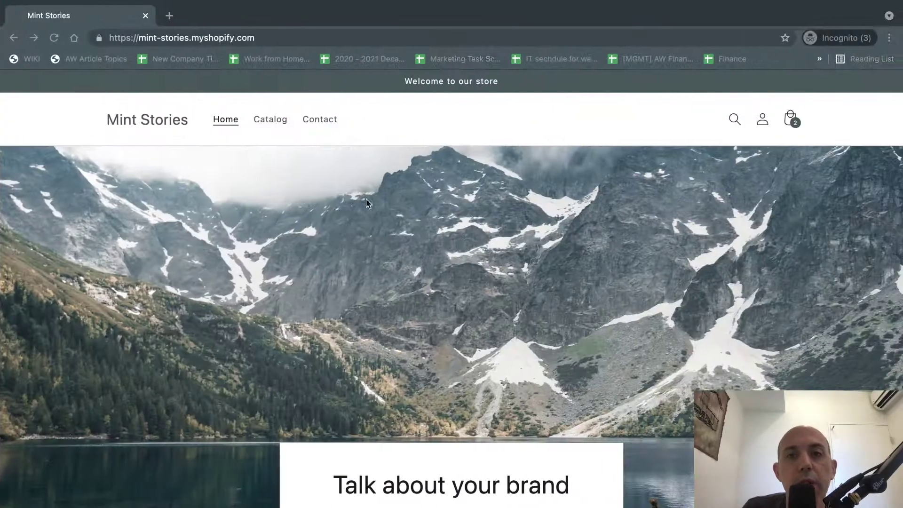
Check out the two backpacks and confirm the .edu email gets STUDENTS: $10.00 off, $90.00 total.
click(795, 124)
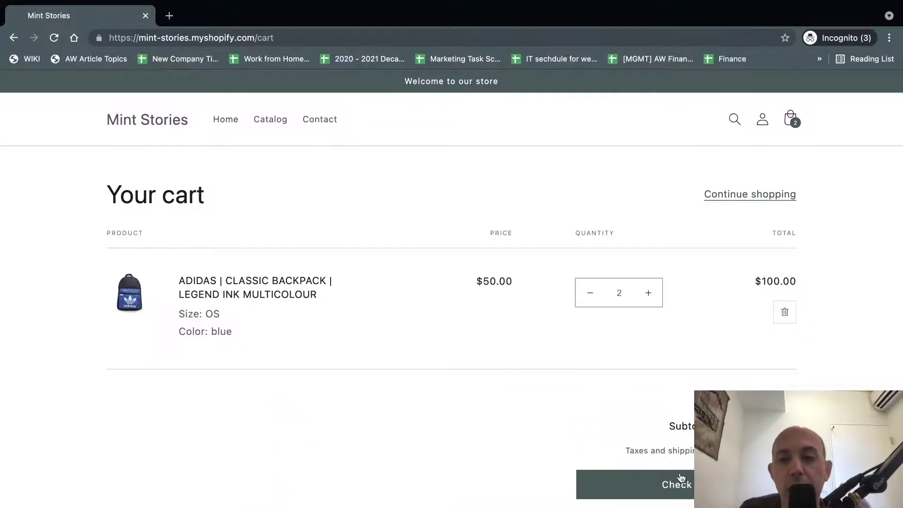
click(676, 489)
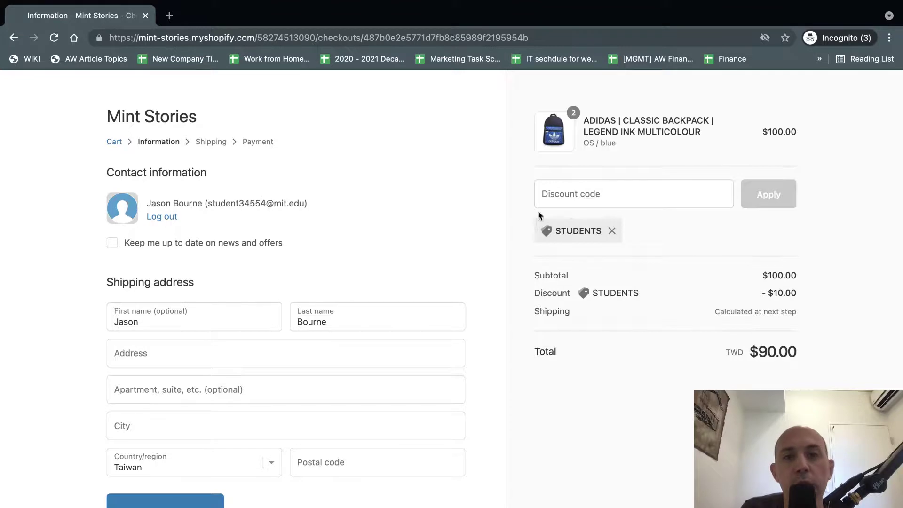
click(606, 193)
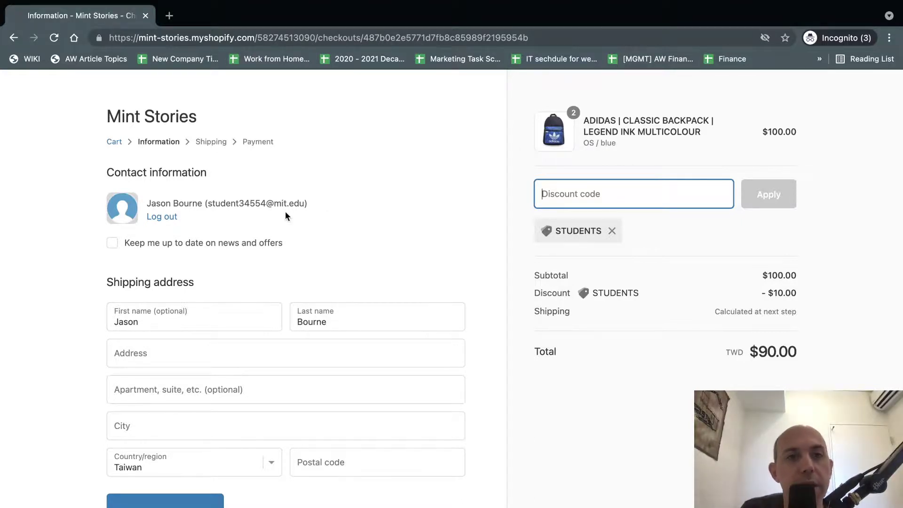
drag(274, 203, 306, 205)
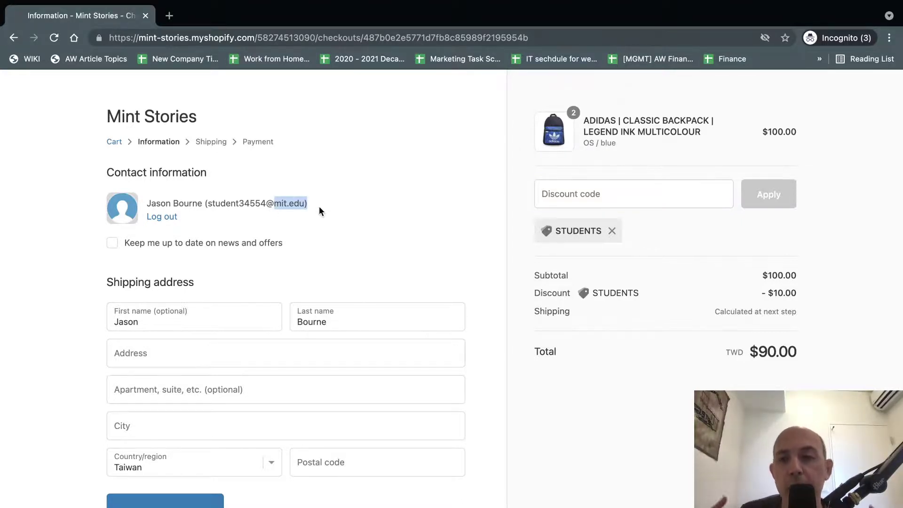